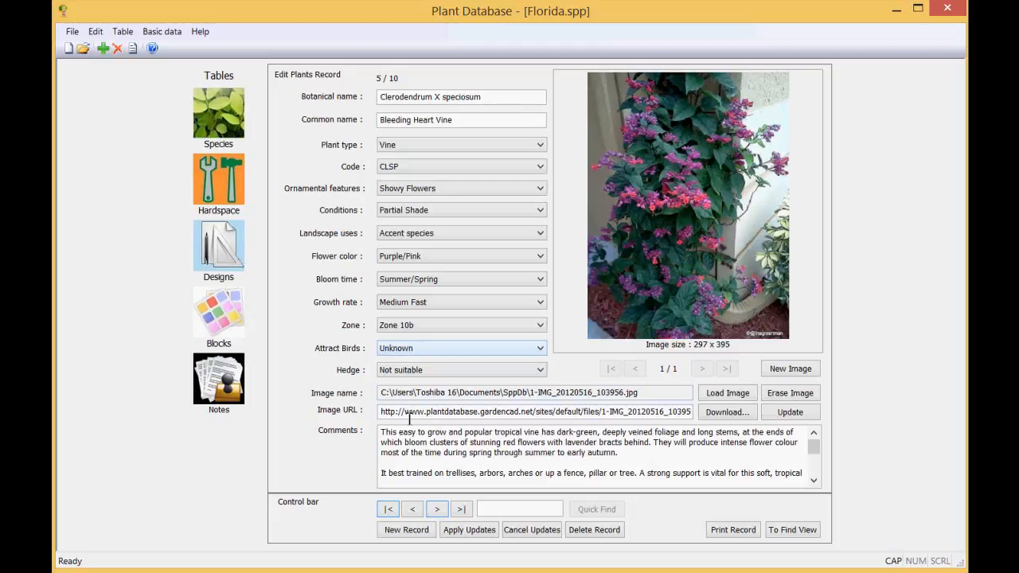
# Step: Review the first four plant records and the available options for plant type, ornamental features and zone
pyautogui.click(389, 511)
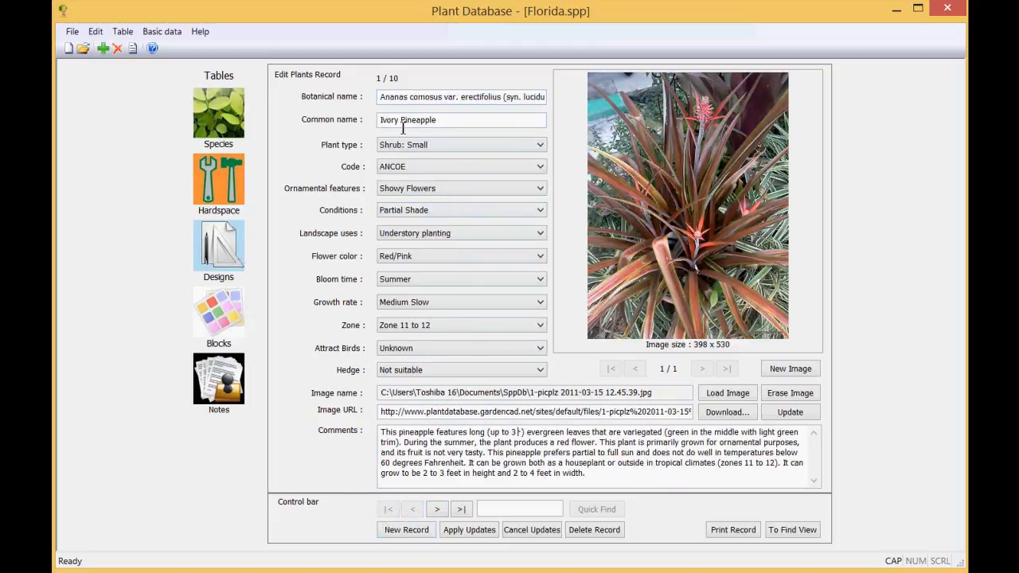
pyautogui.click(541, 146)
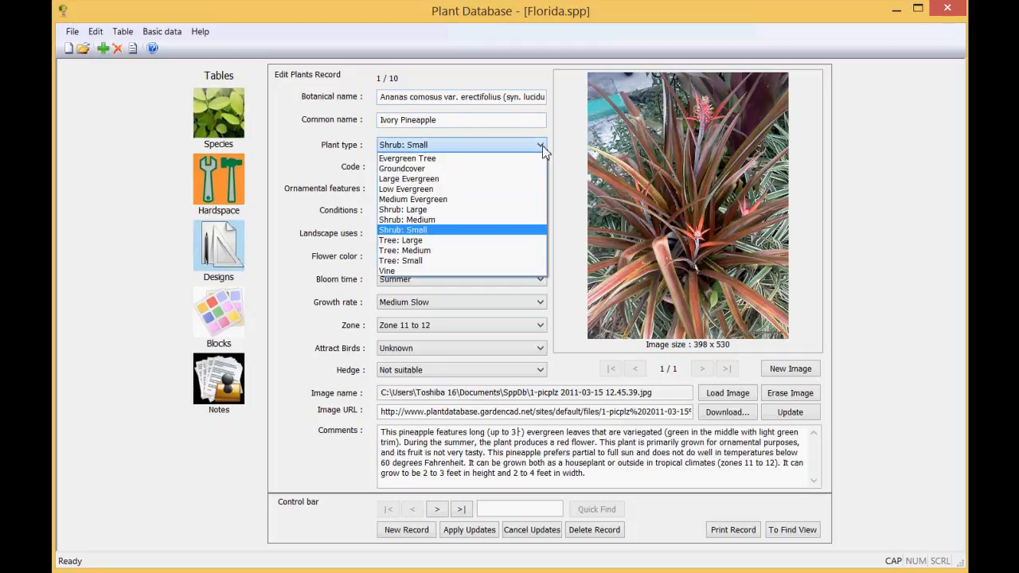
pyautogui.click(542, 147)
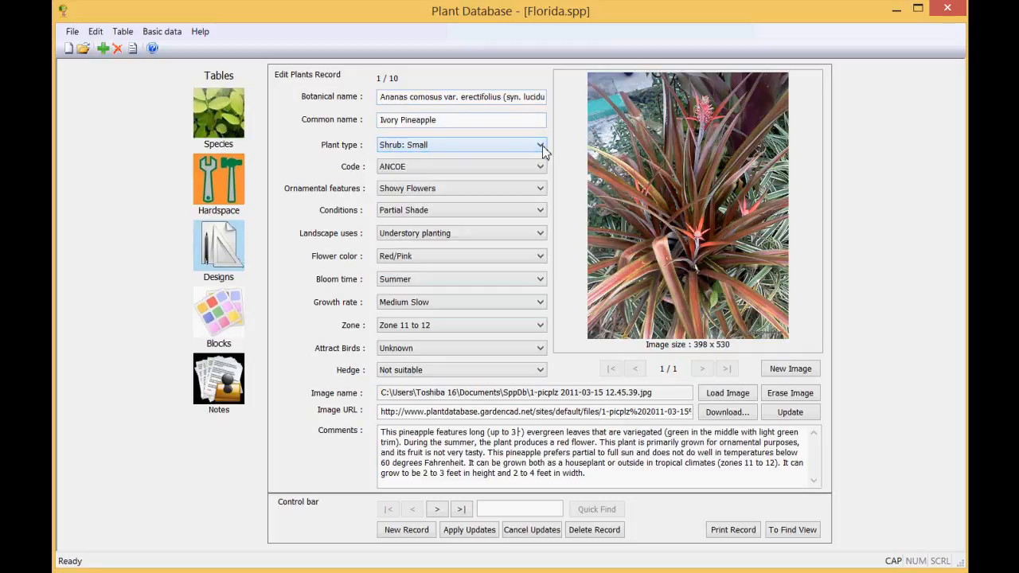
pyautogui.click(540, 189)
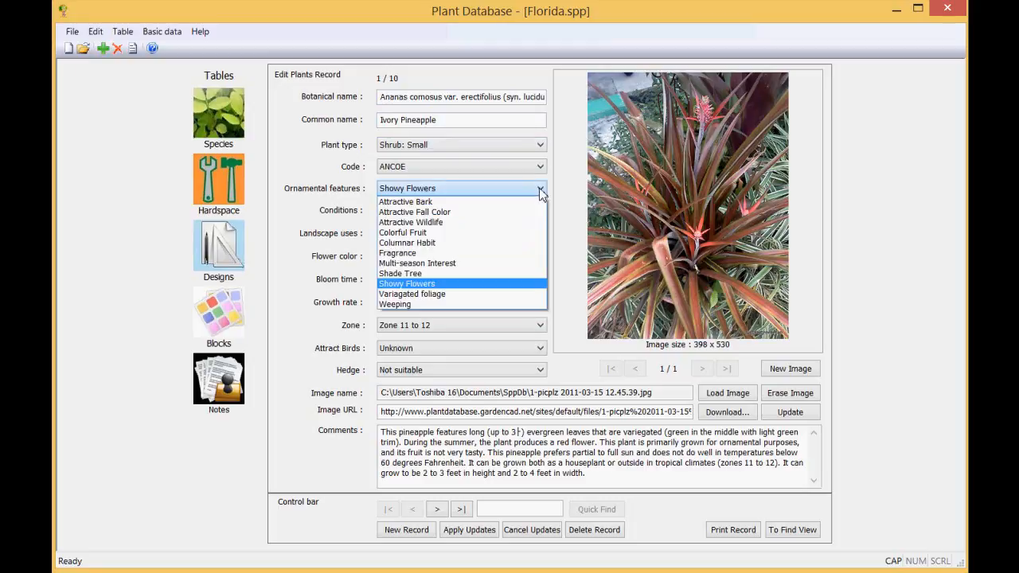
pyautogui.click(541, 189)
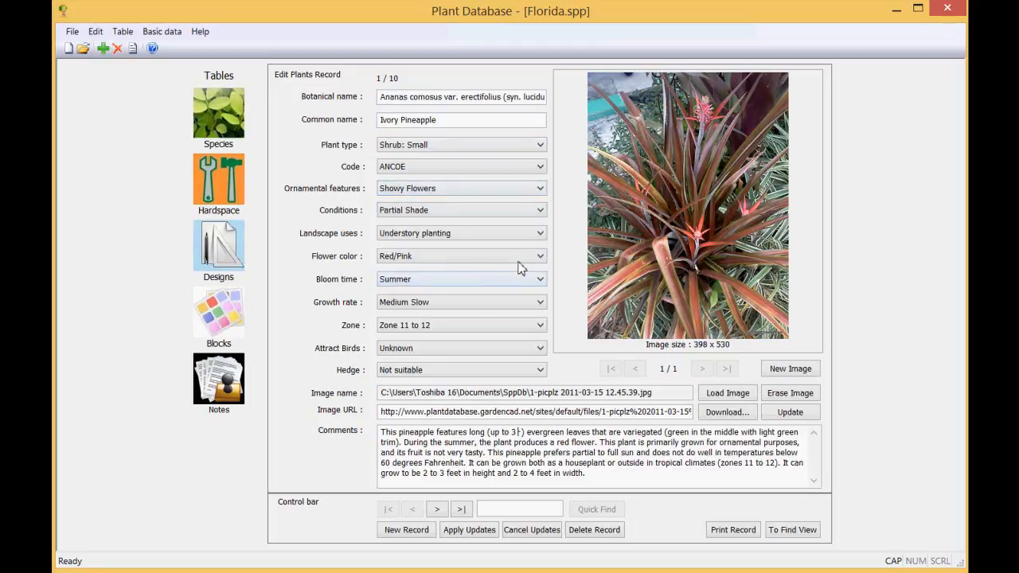
pyautogui.click(541, 325)
pyautogui.click(541, 327)
pyautogui.click(437, 511)
pyautogui.click(437, 511)
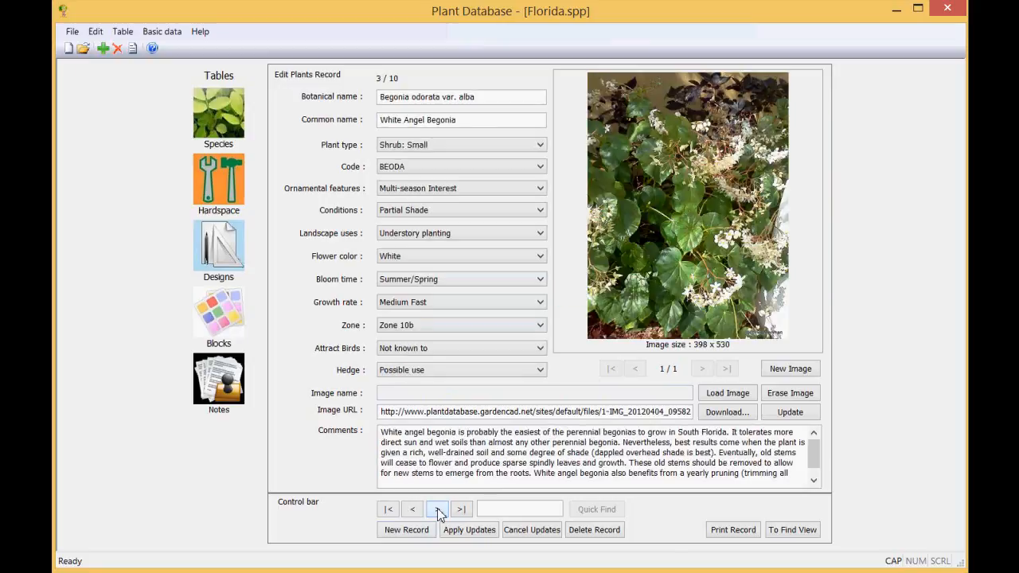
pyautogui.click(437, 511)
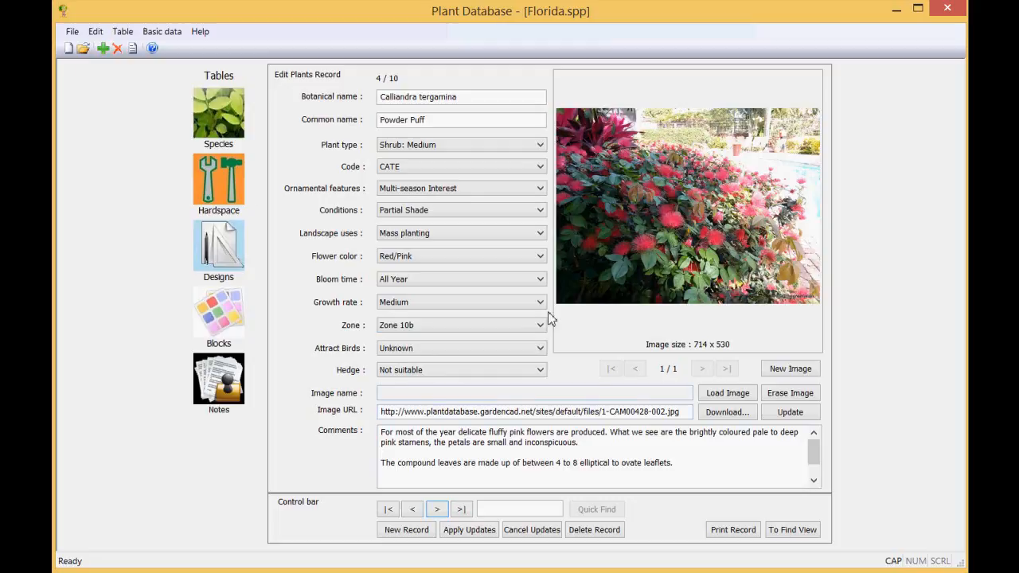
# Step: Export the plant records as a plant list file named FloridaPlantlist.gcp in the Temp folder
pyautogui.click(72, 34)
pyautogui.click(95, 113)
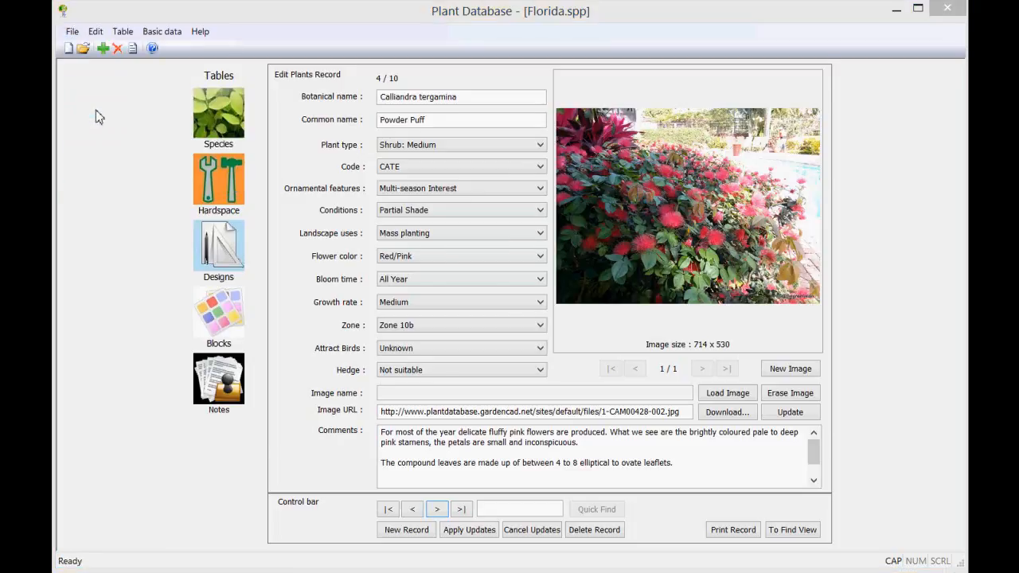
pyautogui.click(469, 288)
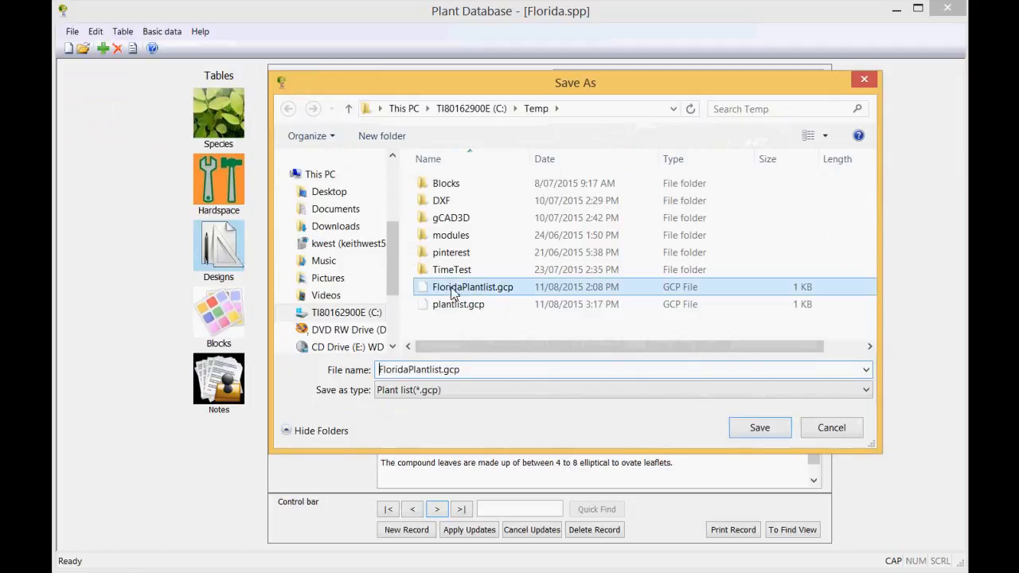
pyautogui.click(758, 430)
pyautogui.click(604, 308)
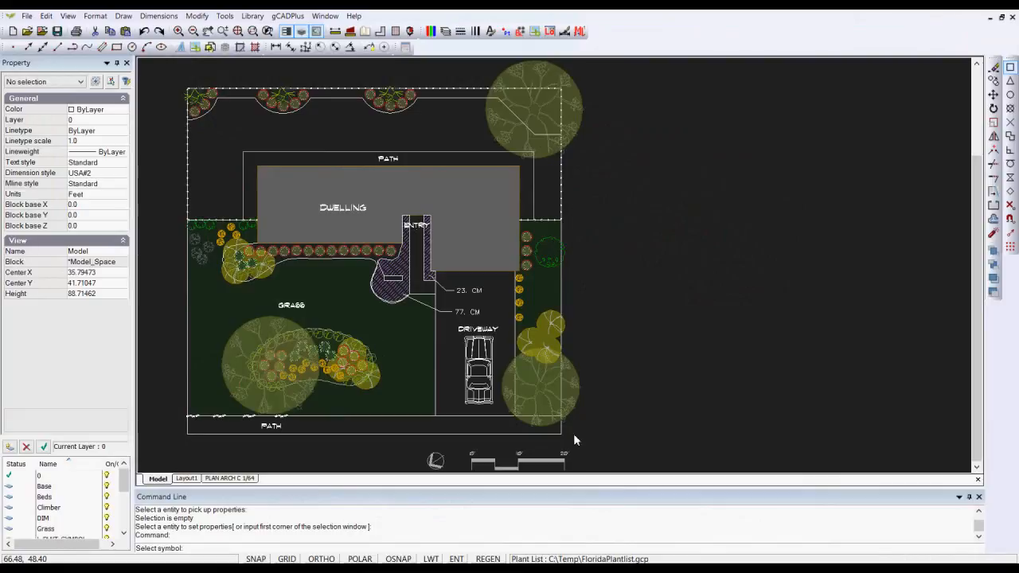
# Step: In gCADPlus, attach FloridaPlantlist.gcp to the garden plan, replacing the existing gcp file, and close the plant list and the active command
pyautogui.click(287, 16)
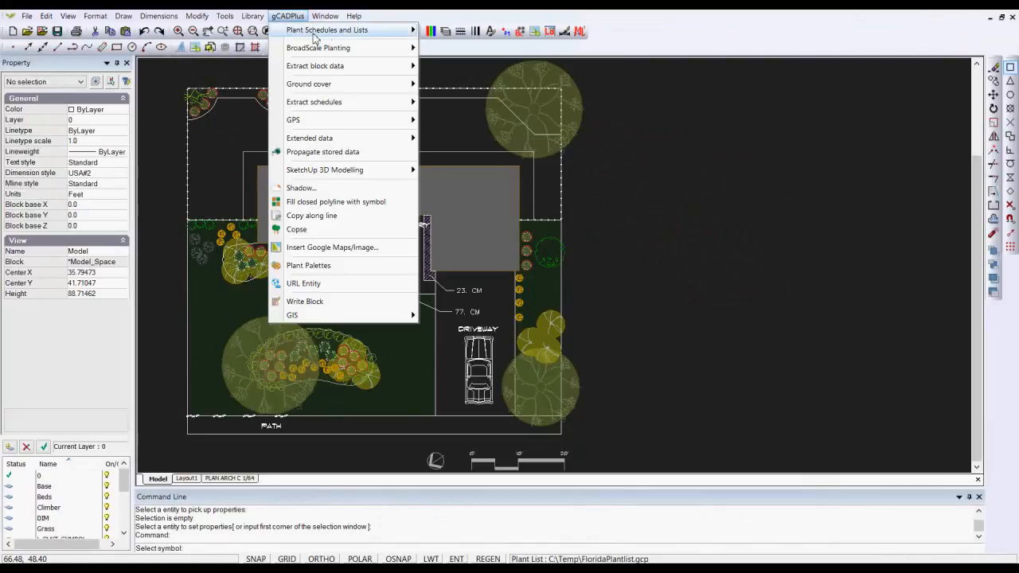
pyautogui.moveTo(350, 37)
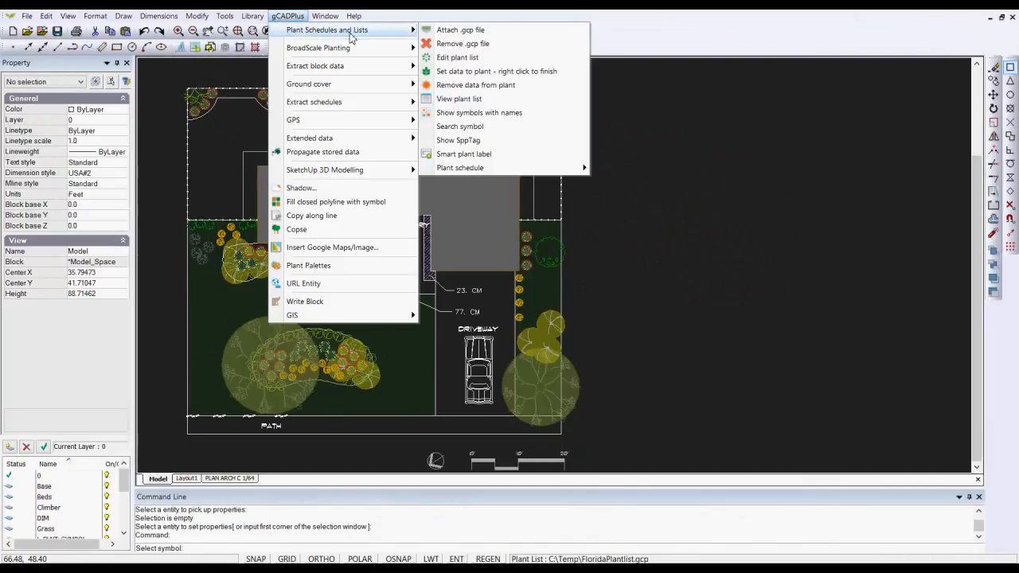
pyautogui.click(468, 32)
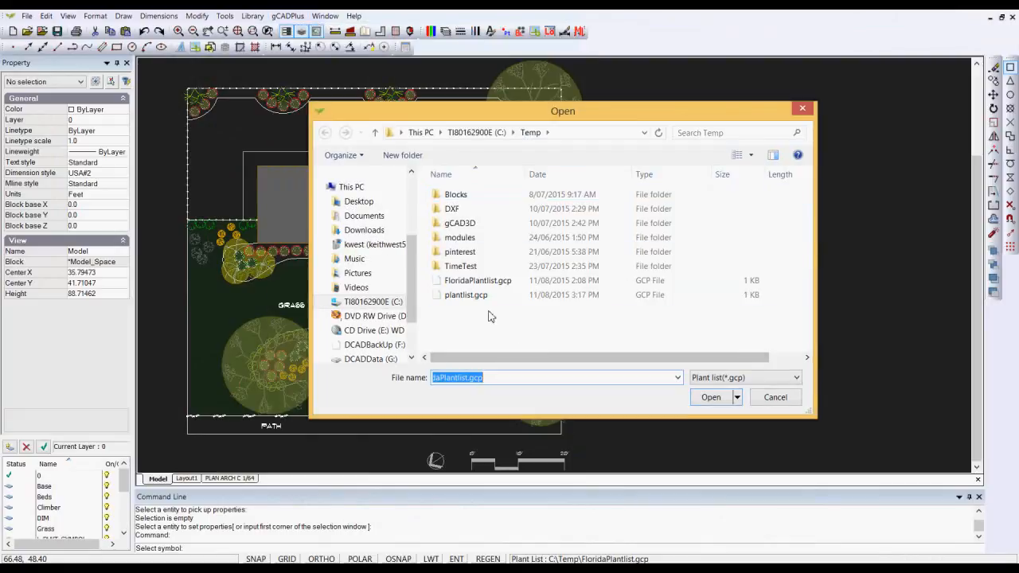
pyautogui.click(450, 285)
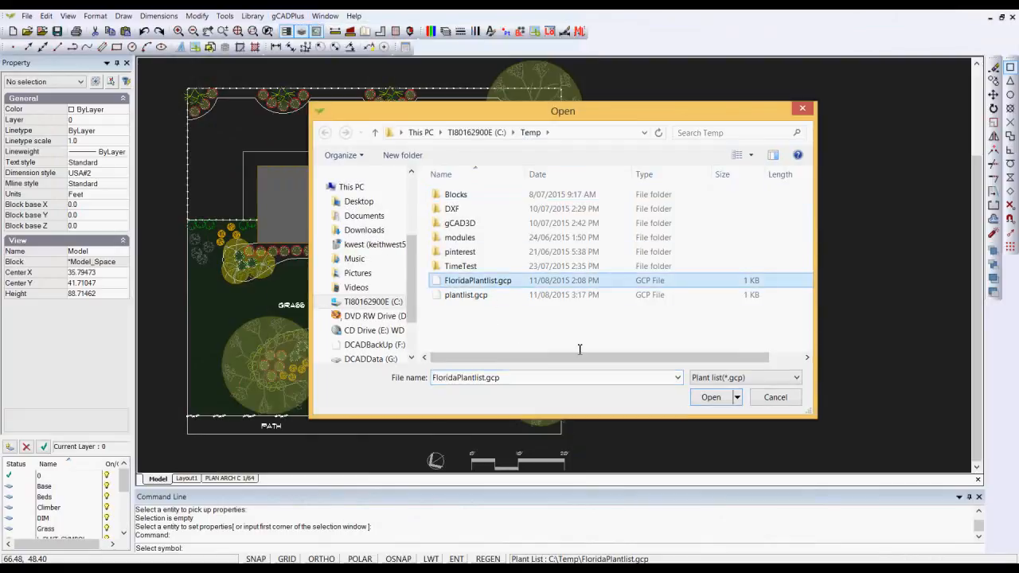
pyautogui.click(711, 397)
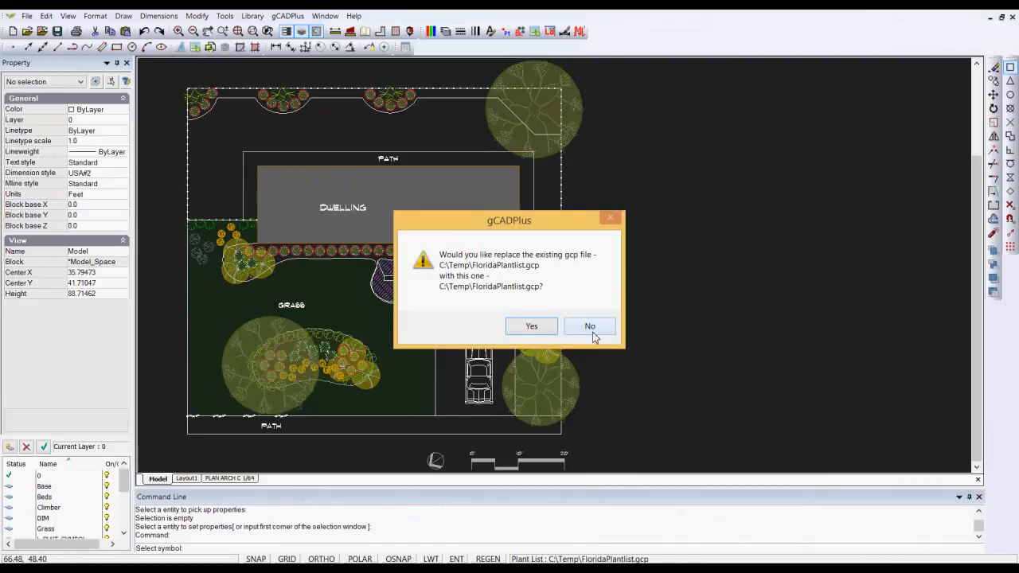
pyautogui.click(534, 328)
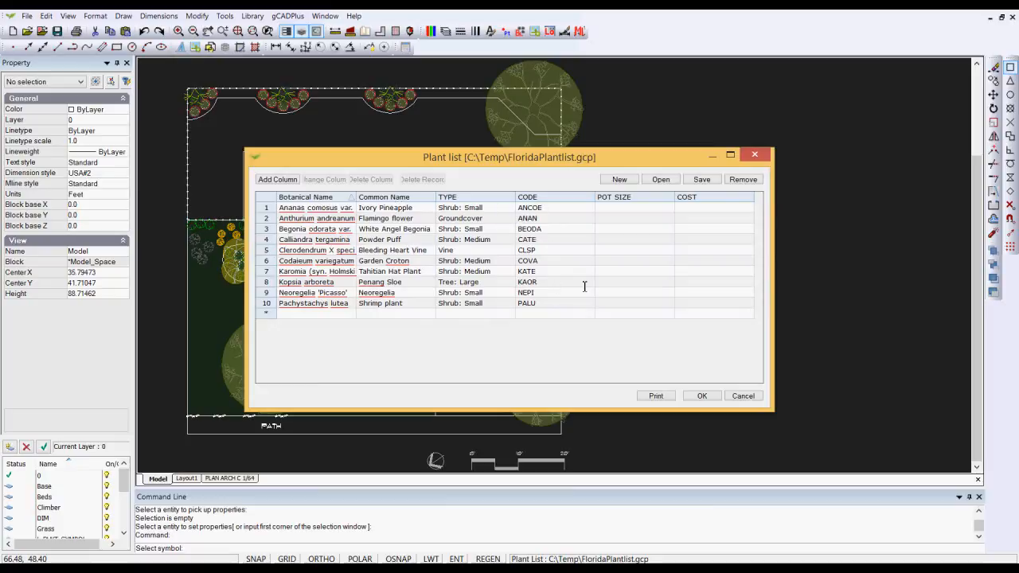
pyautogui.click(743, 396)
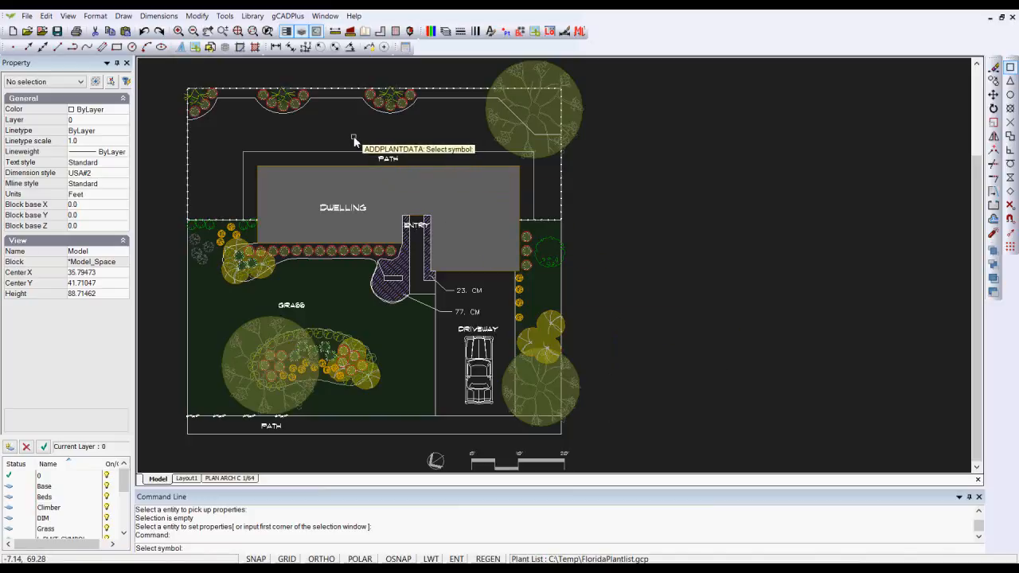
pyautogui.press('Escape')
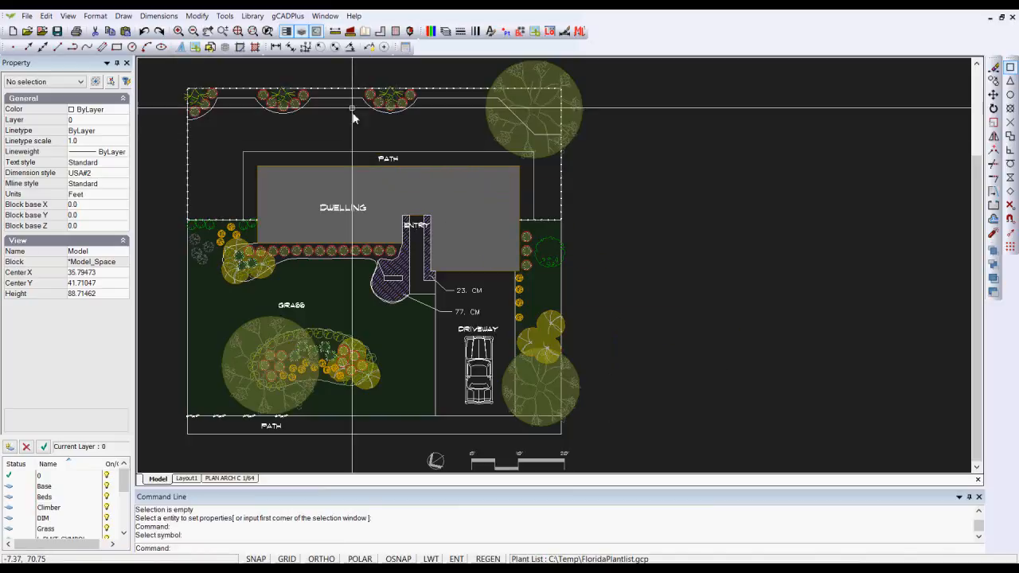
# Step: Assign the Bleeding Heart Vine data to the green symbol on the fence line beside the dwelling, sorting the plants by type in descending order
pyautogui.click(288, 18)
pyautogui.moveTo(350, 30)
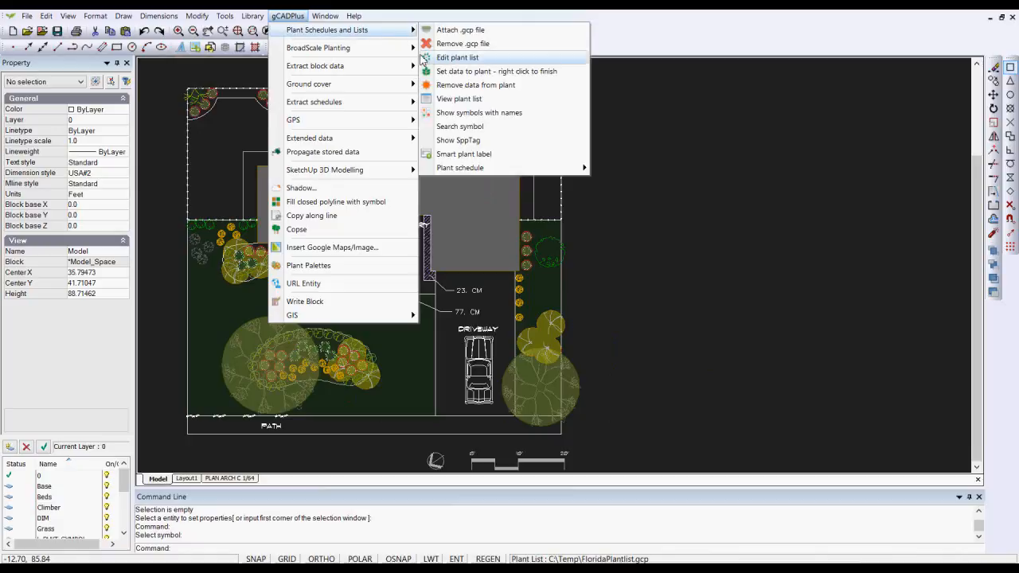
pyautogui.click(464, 72)
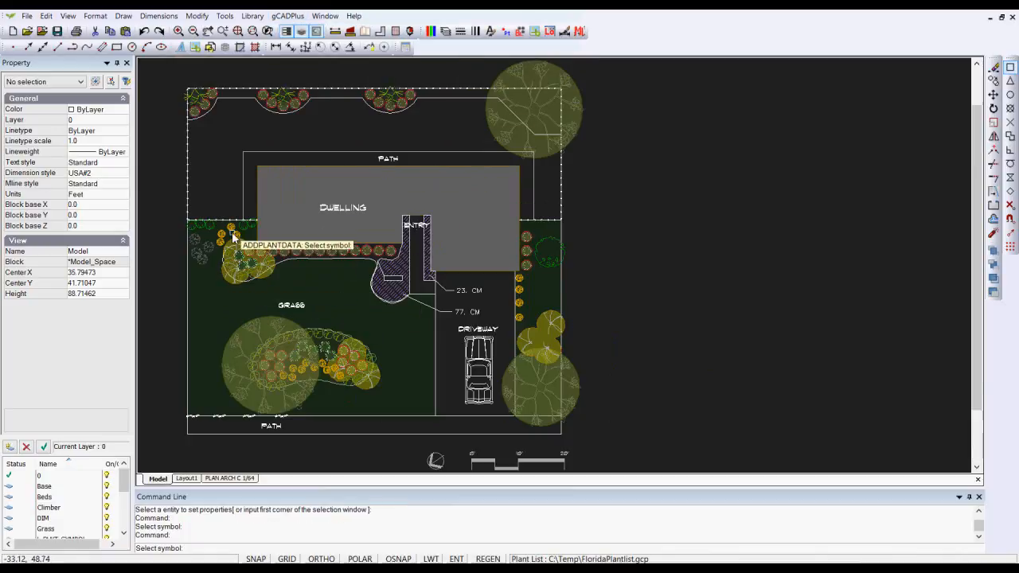
pyautogui.scroll(2, 231, 232)
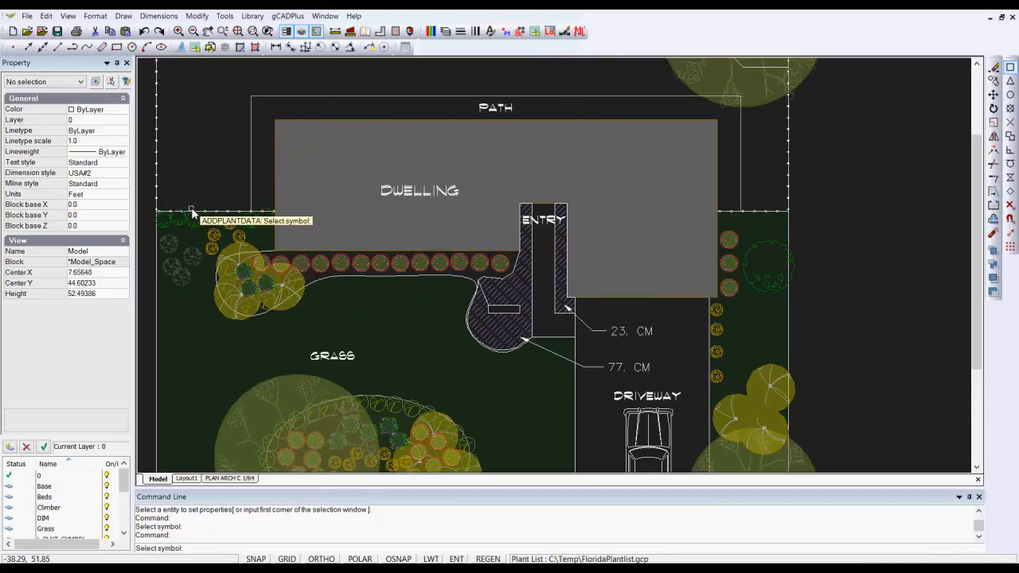
pyautogui.click(251, 229)
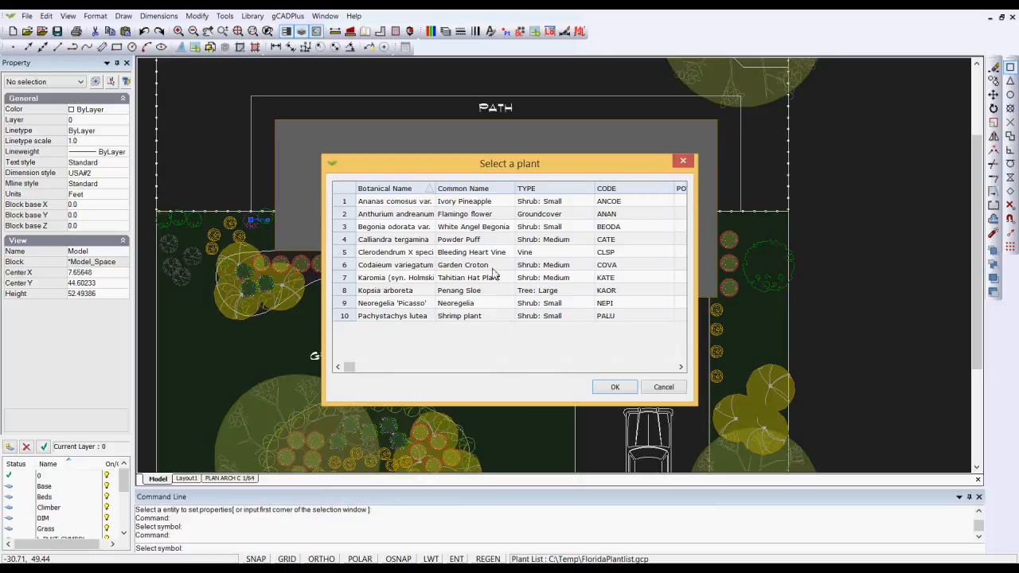
pyautogui.click(577, 191)
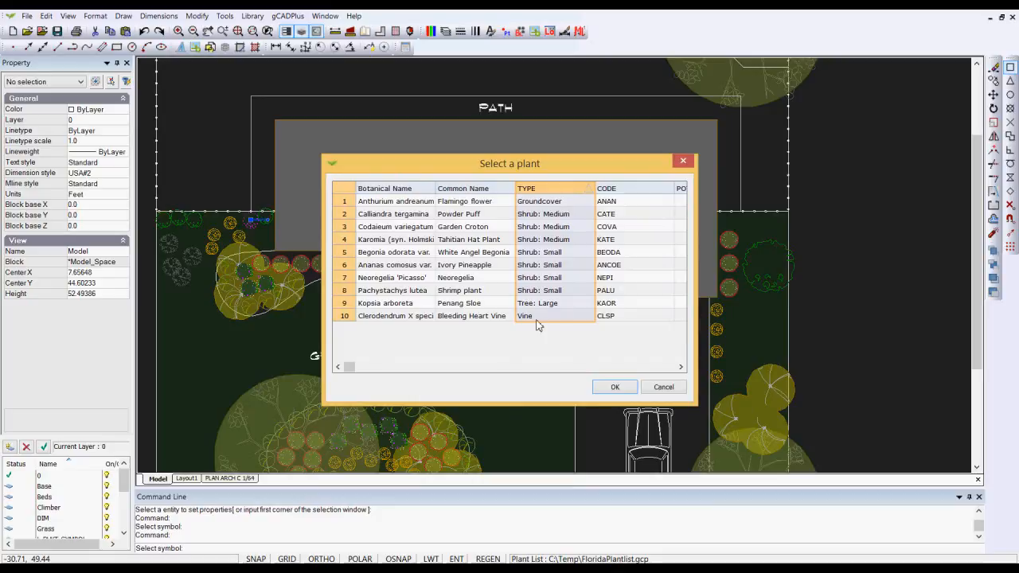
pyautogui.click(582, 189)
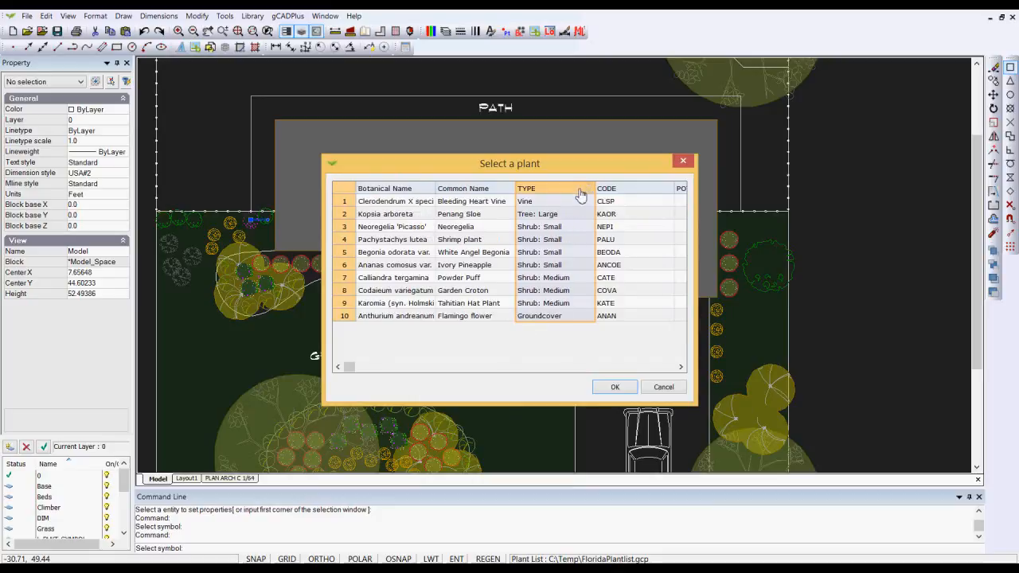
pyautogui.click(591, 192)
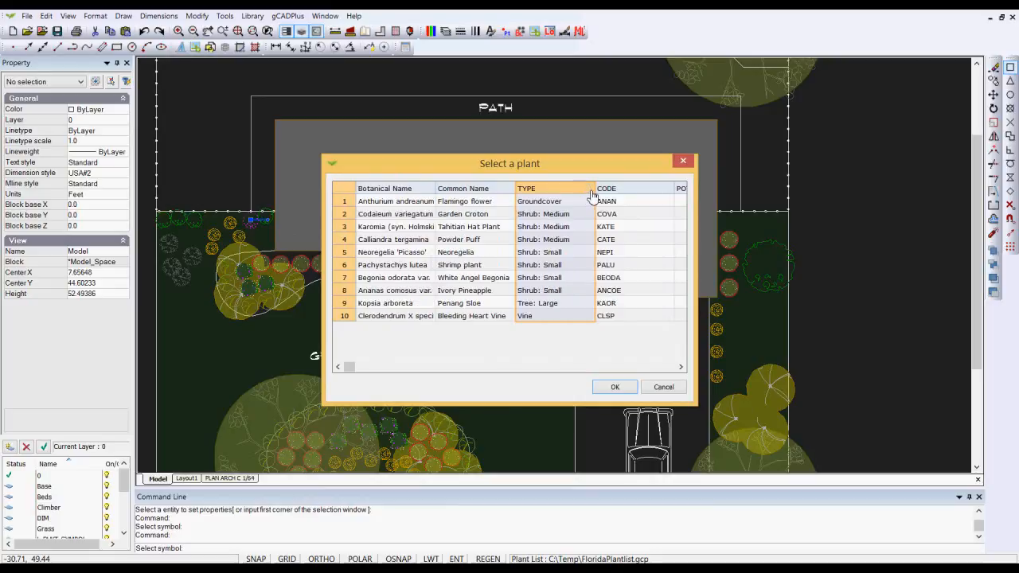
pyautogui.click(591, 193)
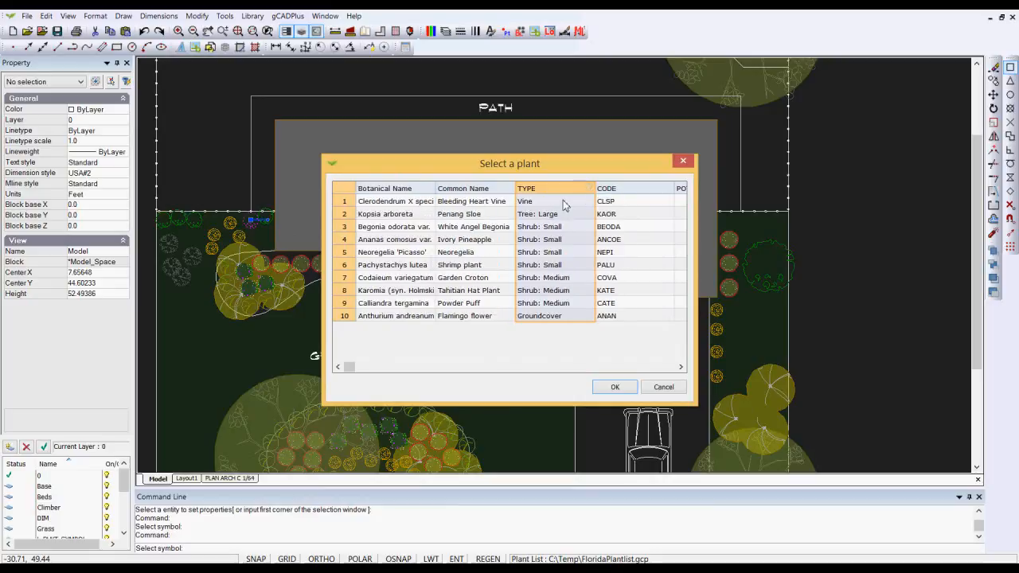
pyautogui.click(351, 204)
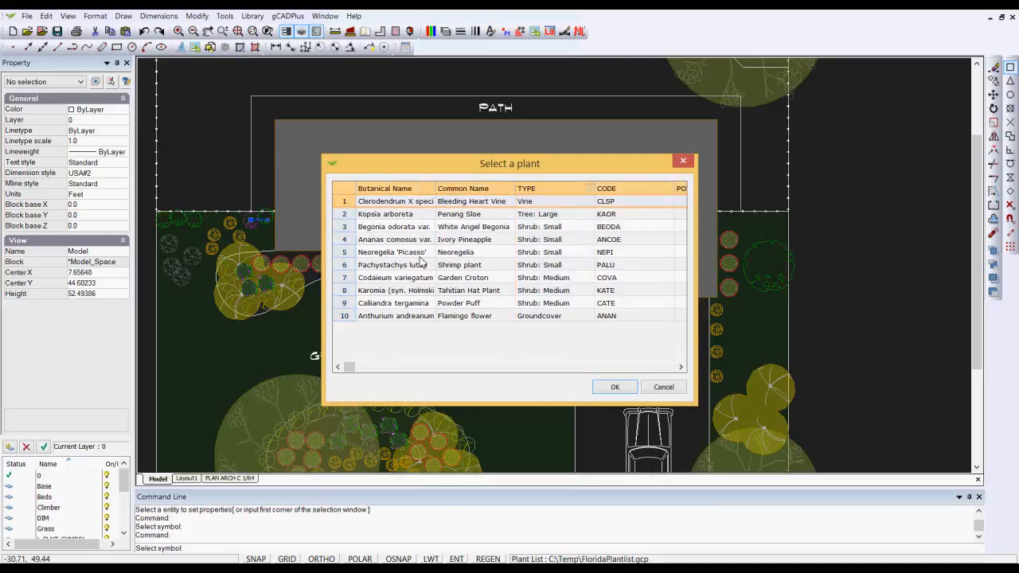
pyautogui.click(612, 387)
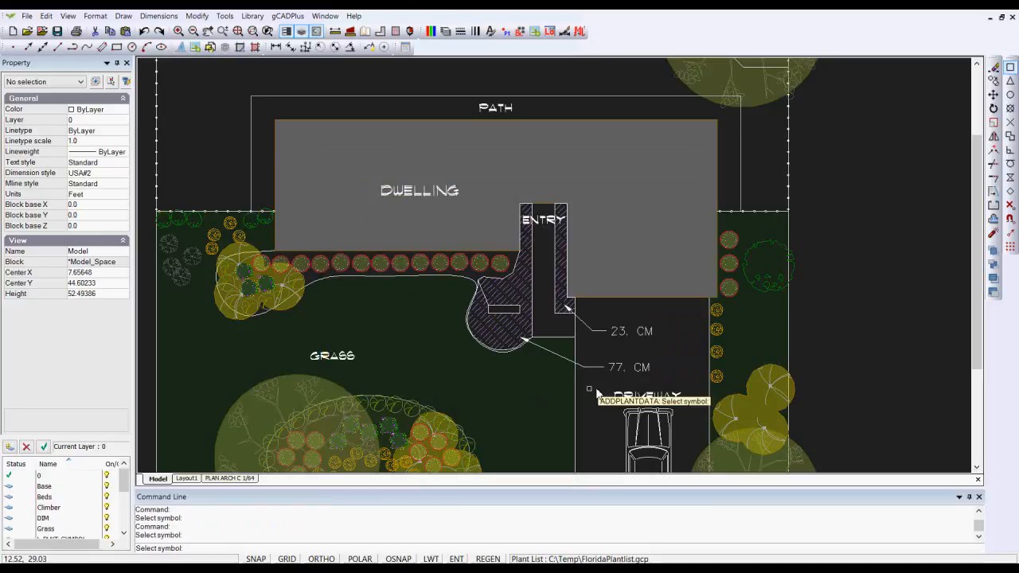
# Step: Show all symbols in the plan that have plant names, and clear the selection after checking them
pyautogui.click(288, 16)
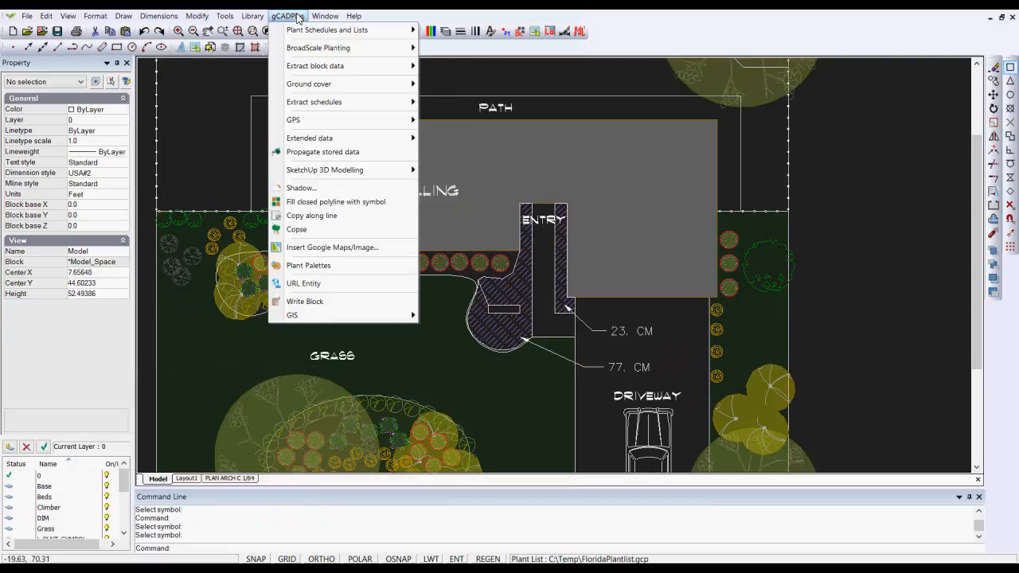
pyautogui.moveTo(372, 31)
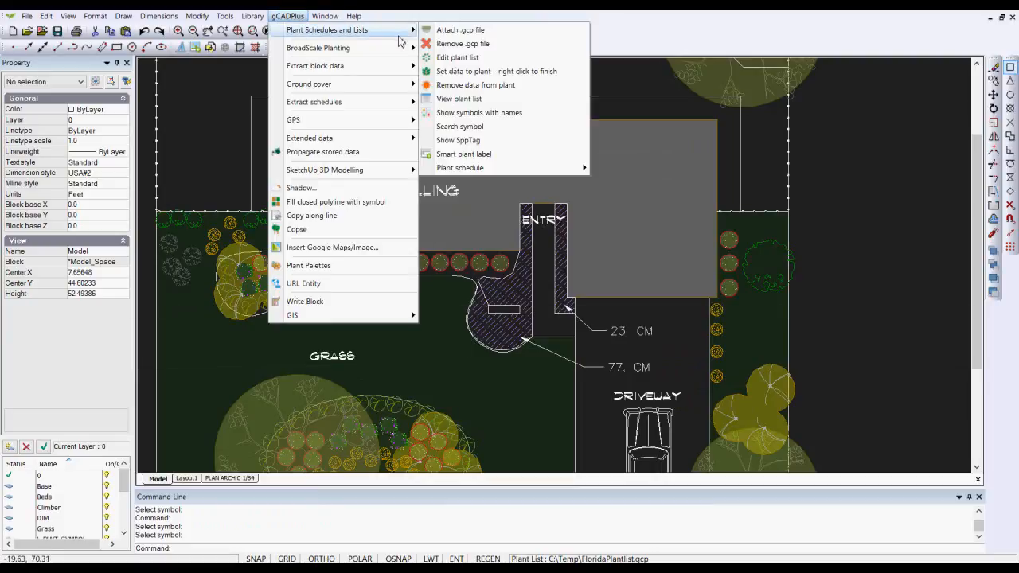
pyautogui.click(478, 118)
pyautogui.scroll(-3, 532, 325)
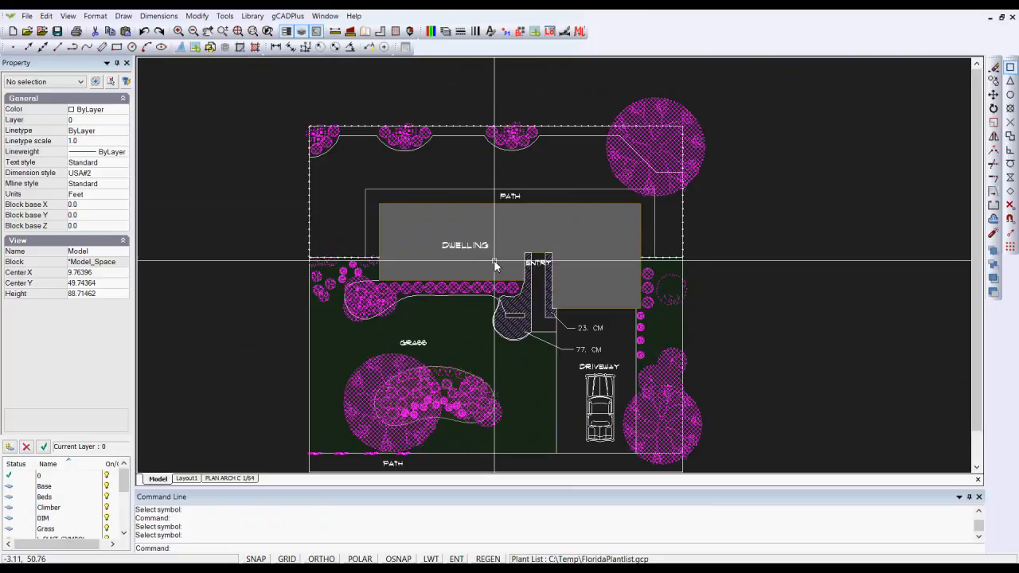
pyautogui.rightClick(425, 176)
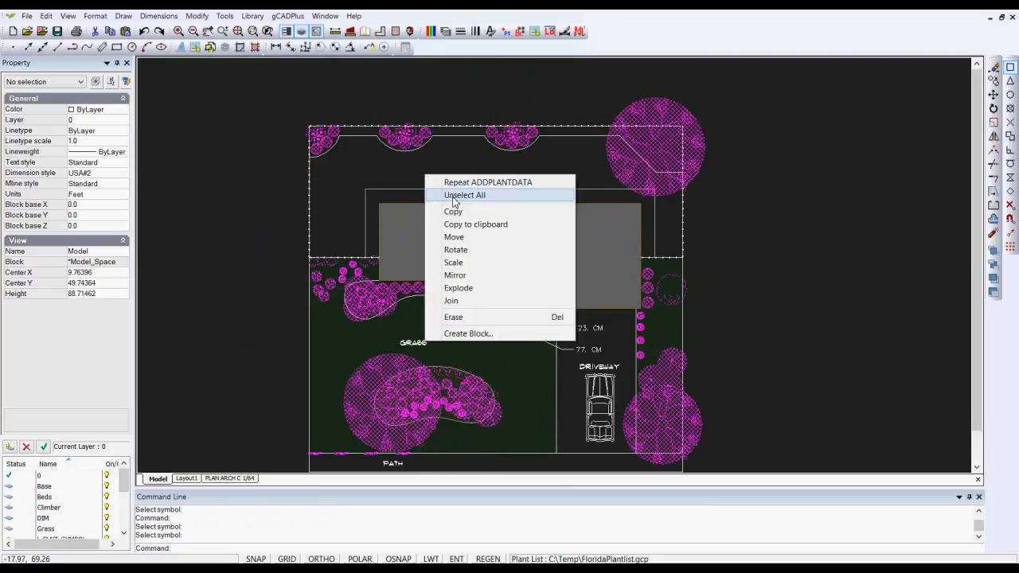
pyautogui.click(453, 198)
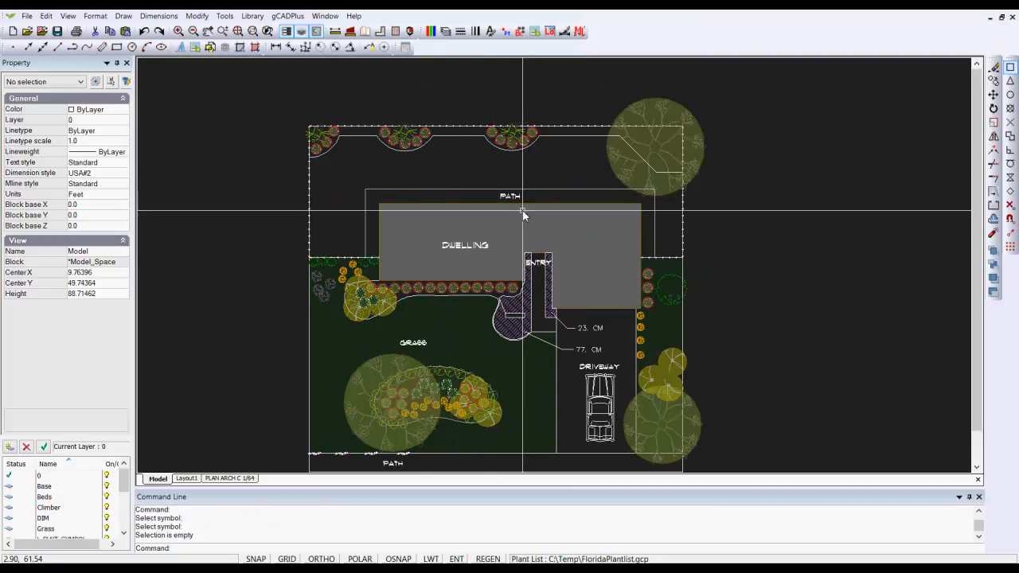
# Step: Draw a standard plant schedule in the empty area beside the garden plan, accepting the default text height of 1.0
pyautogui.click(294, 17)
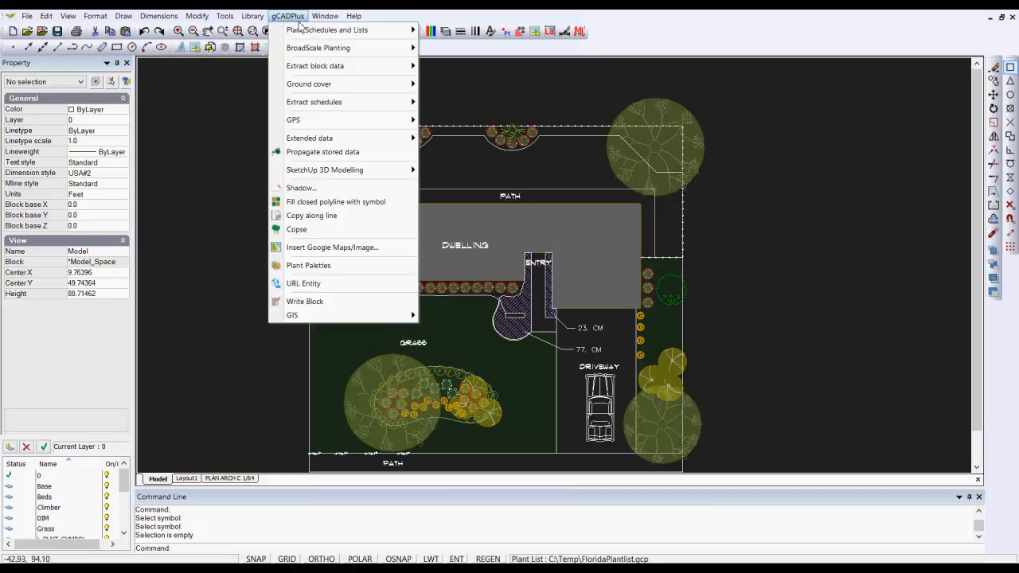
pyautogui.moveTo(372, 35)
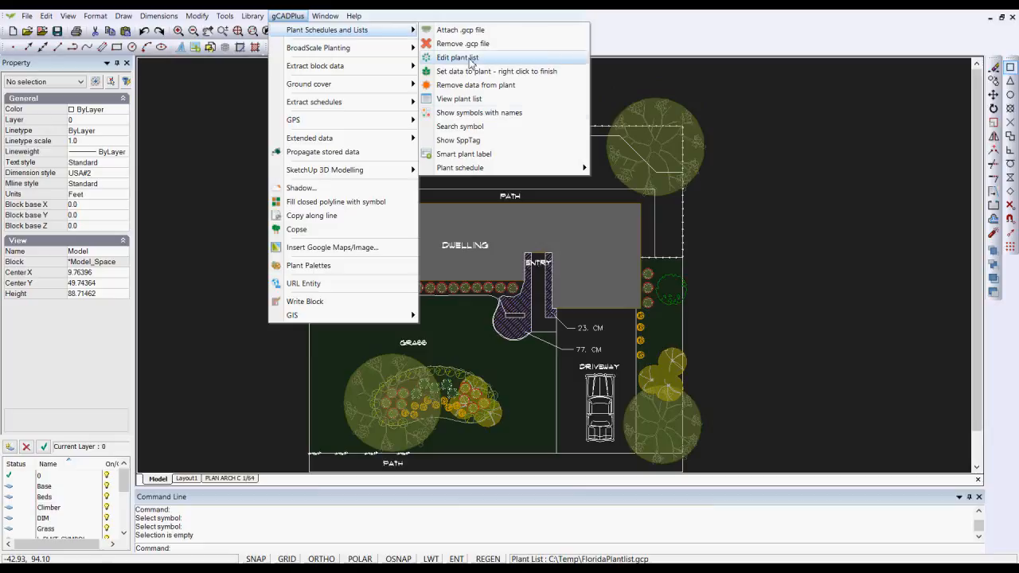
pyautogui.moveTo(532, 175)
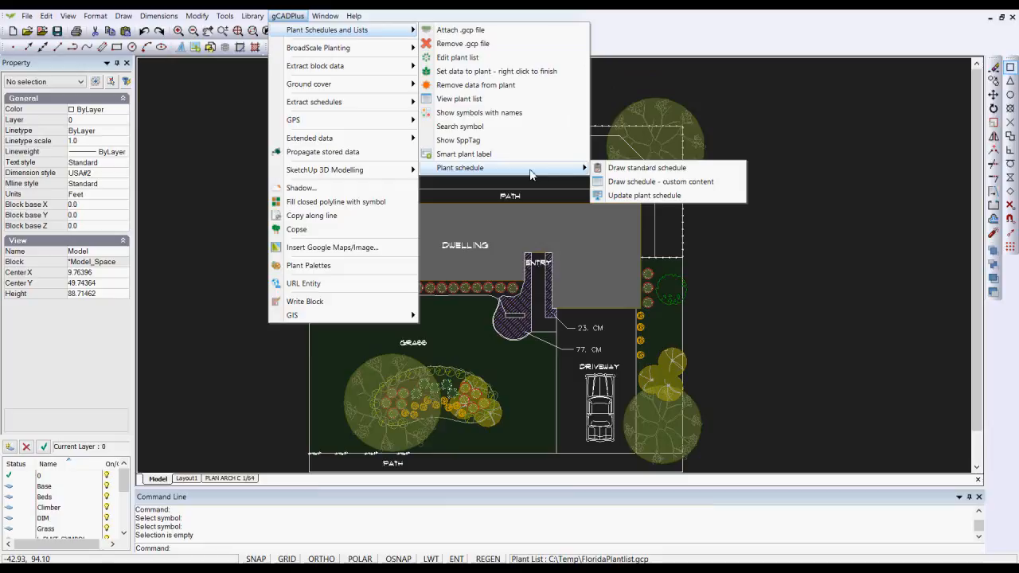
pyautogui.click(620, 171)
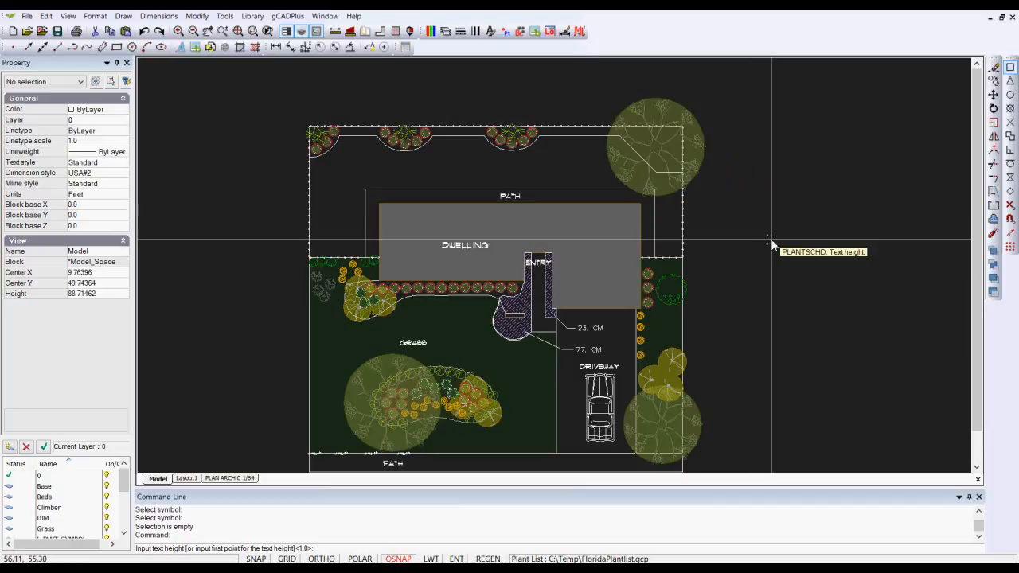
pyautogui.click(737, 127)
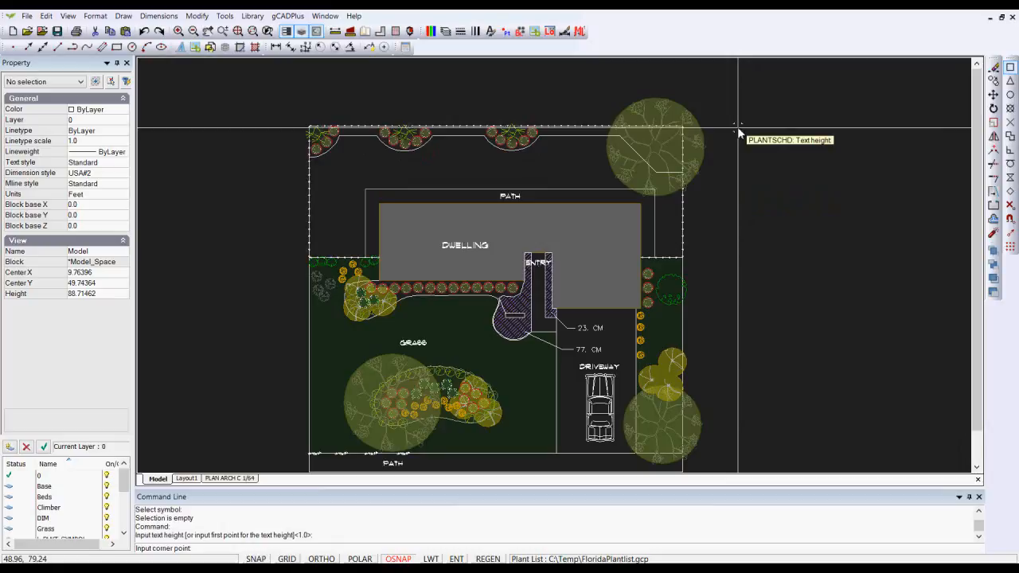
pyautogui.click(744, 117)
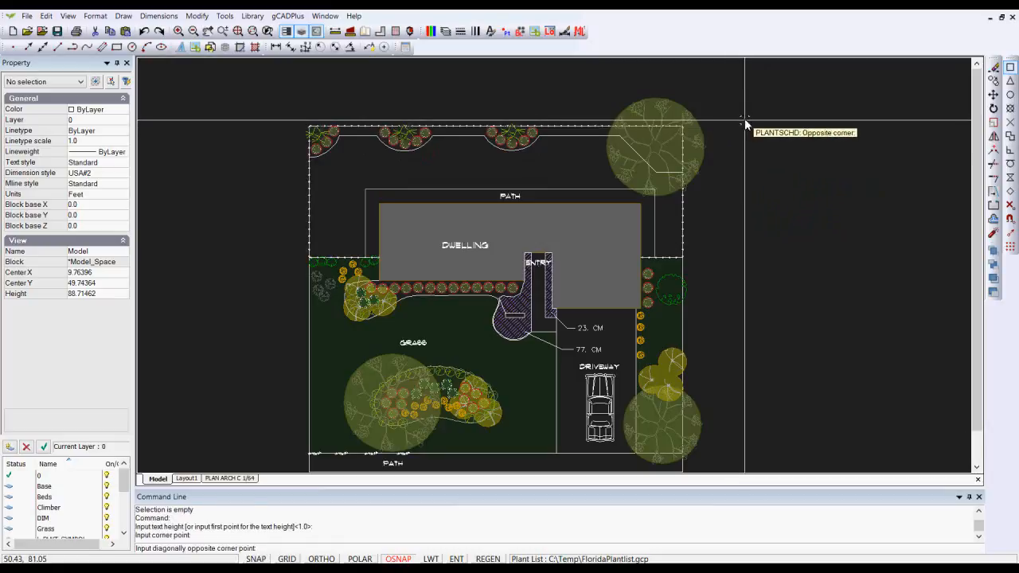
pyautogui.click(922, 374)
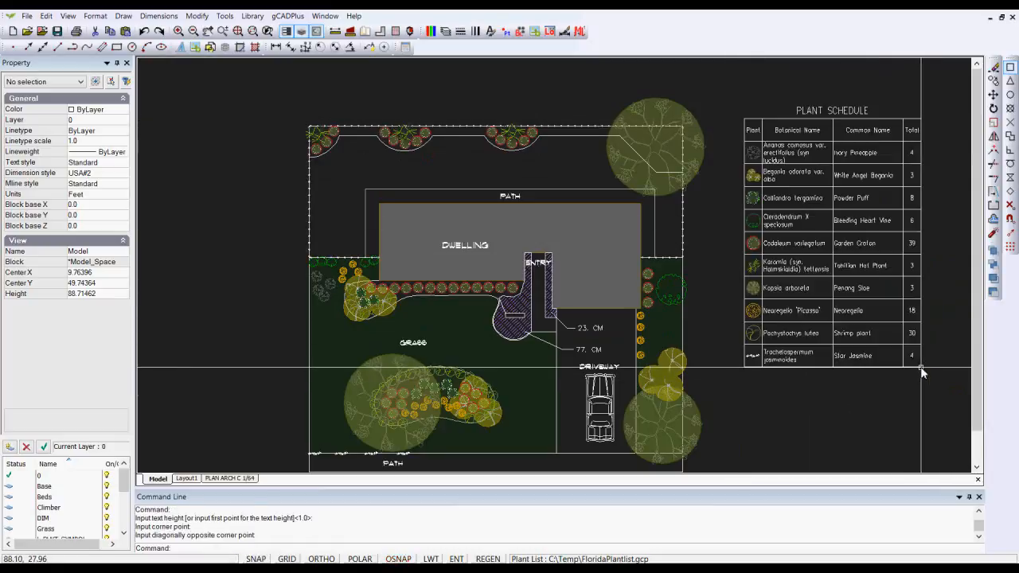
# Step: Copy a Garden Croton symbol from the row along the dwelling six times into the beds around the nearby Begonia symbols
pyautogui.scroll(1, 825, 256)
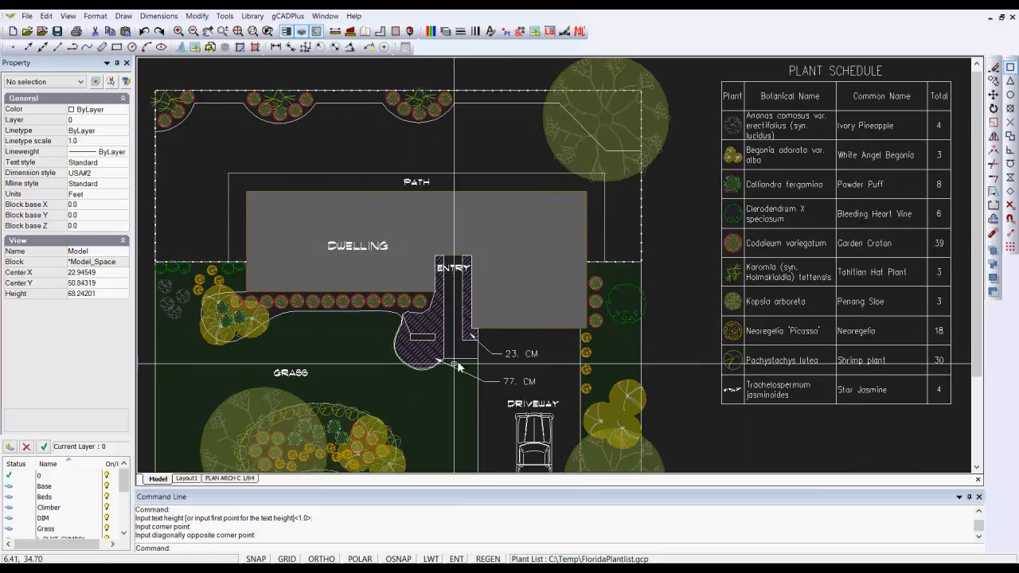
pyautogui.scroll(2, 254, 317)
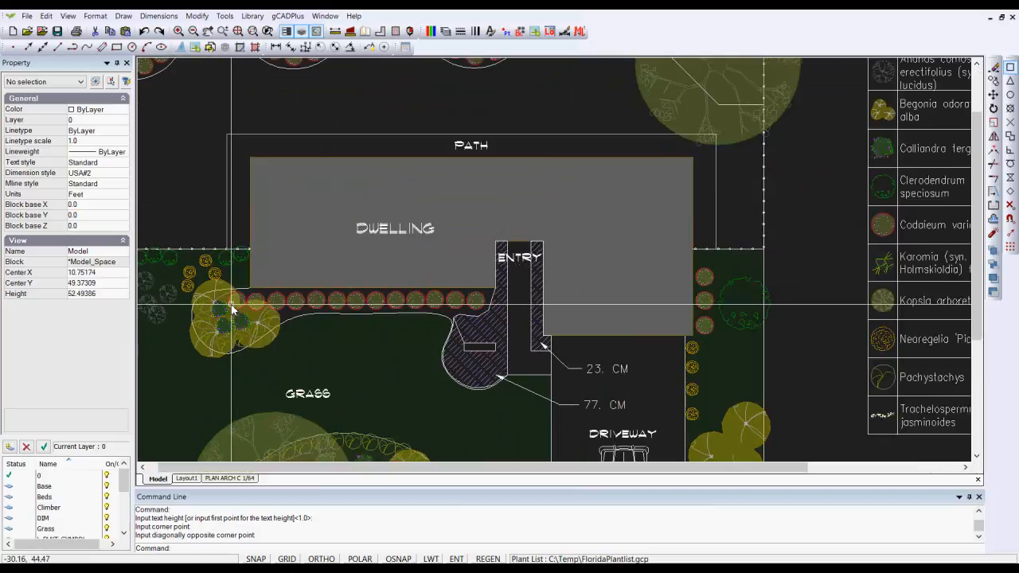
pyautogui.scroll(-2, 310, 338)
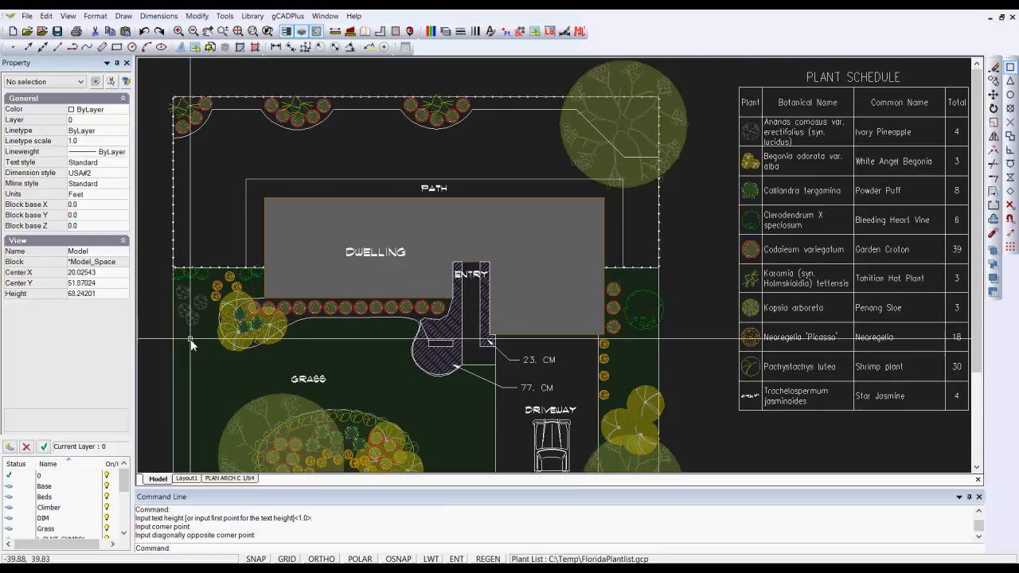
pyautogui.scroll(1, 219, 295)
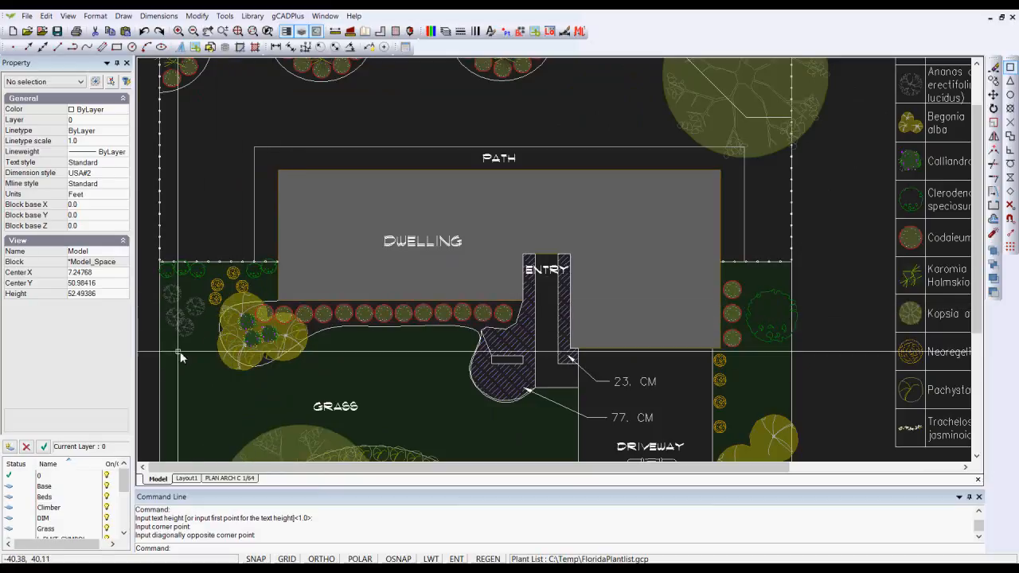
pyautogui.rightClick(305, 321)
pyautogui.press('Escape')
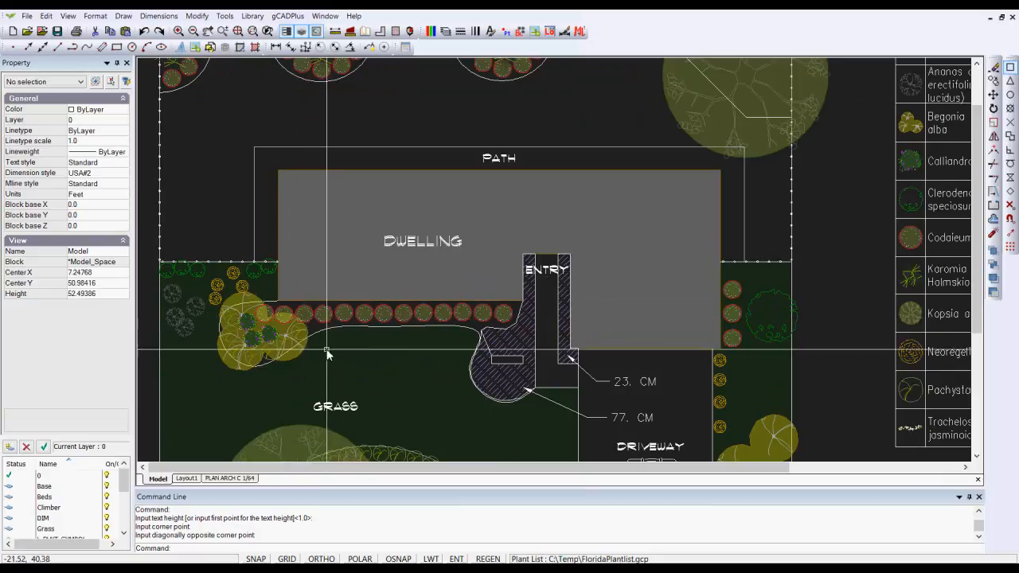
pyautogui.click(304, 314)
pyautogui.rightClick(305, 316)
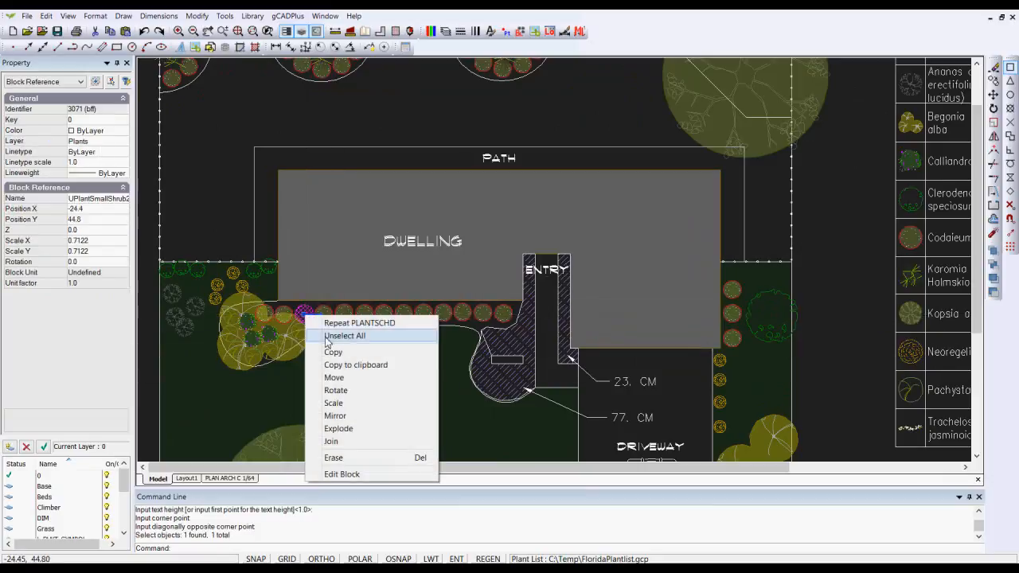
pyautogui.click(332, 352)
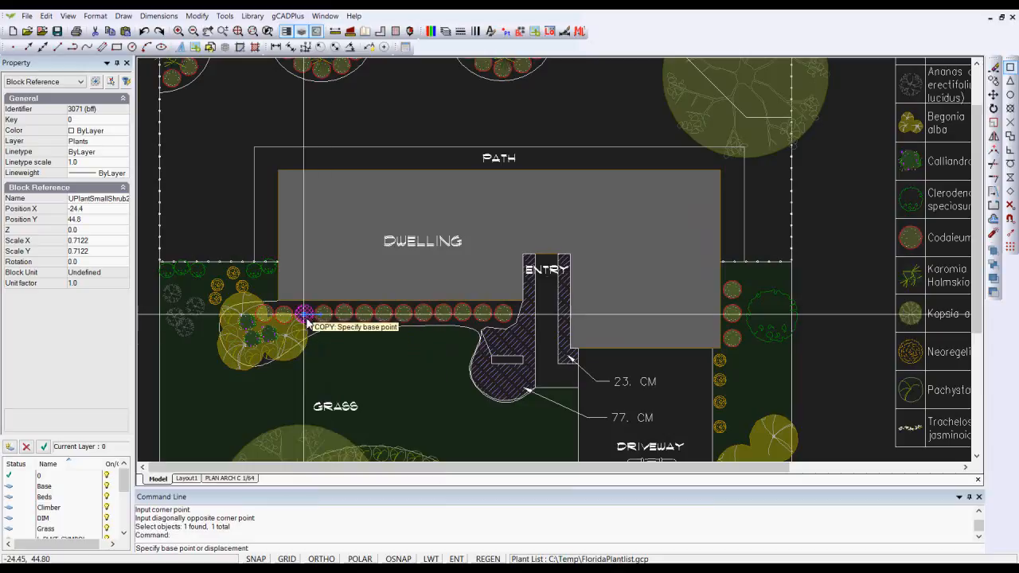
pyautogui.click(305, 315)
pyautogui.click(212, 325)
pyautogui.click(193, 360)
pyautogui.click(175, 346)
pyautogui.click(193, 293)
pyautogui.press('Escape')
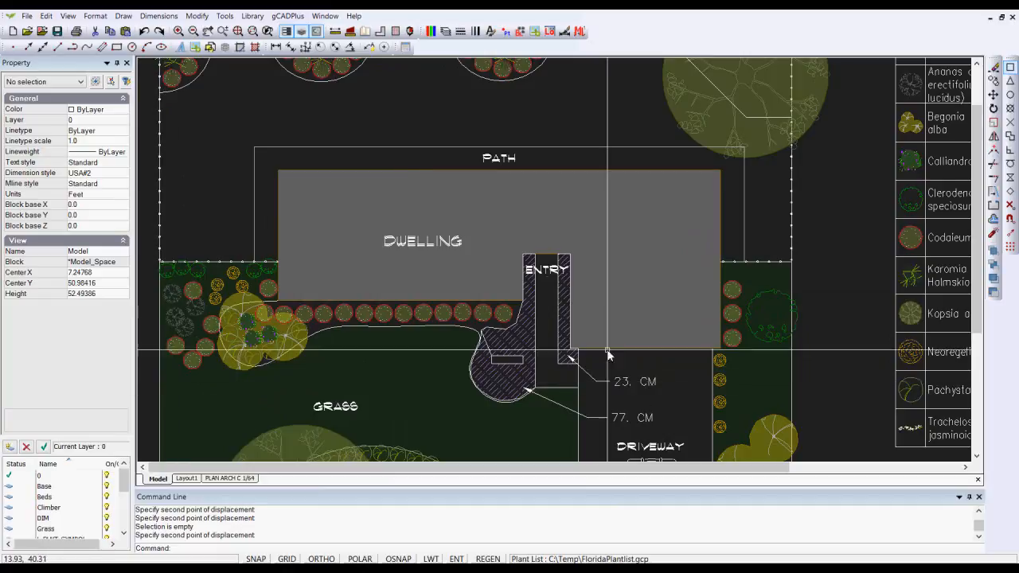
# Step: Update the plant schedule to include the added Garden Croton symbols
pyautogui.scroll(-2, 607, 354)
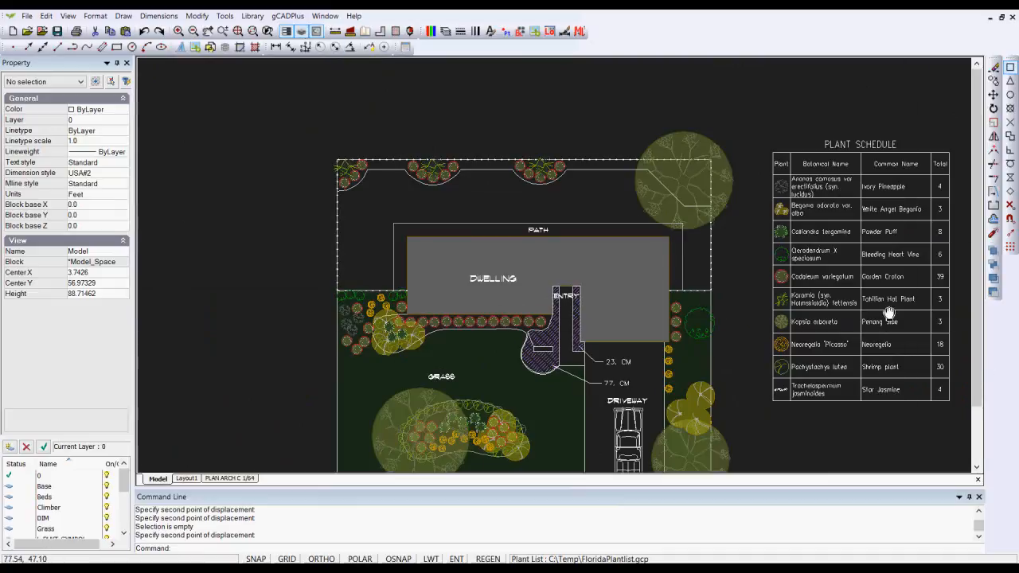
pyautogui.moveTo(899, 318); pyautogui.dragTo(678, 324, button='middle')
pyautogui.scroll(3, 690, 309)
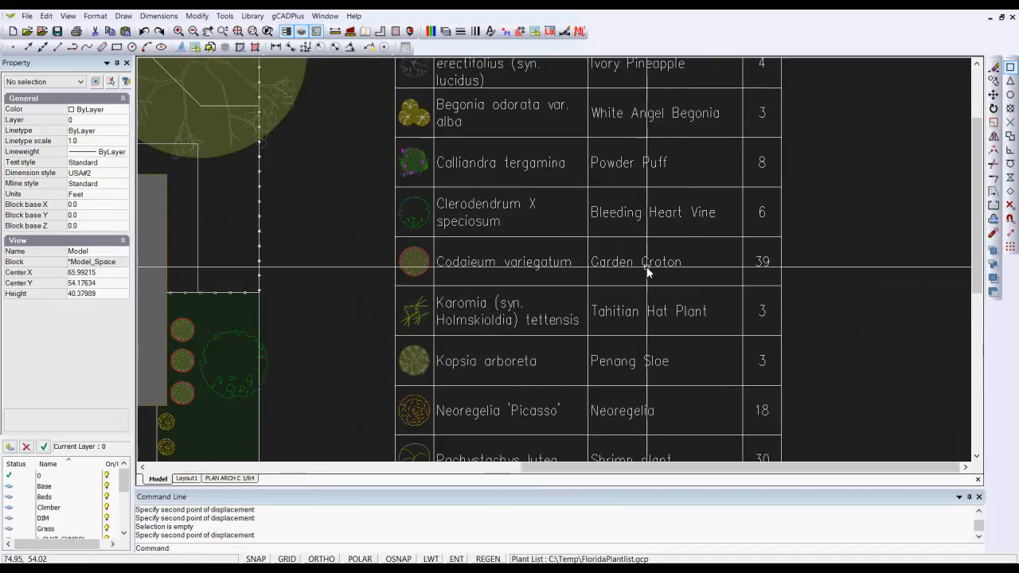
pyautogui.click(288, 16)
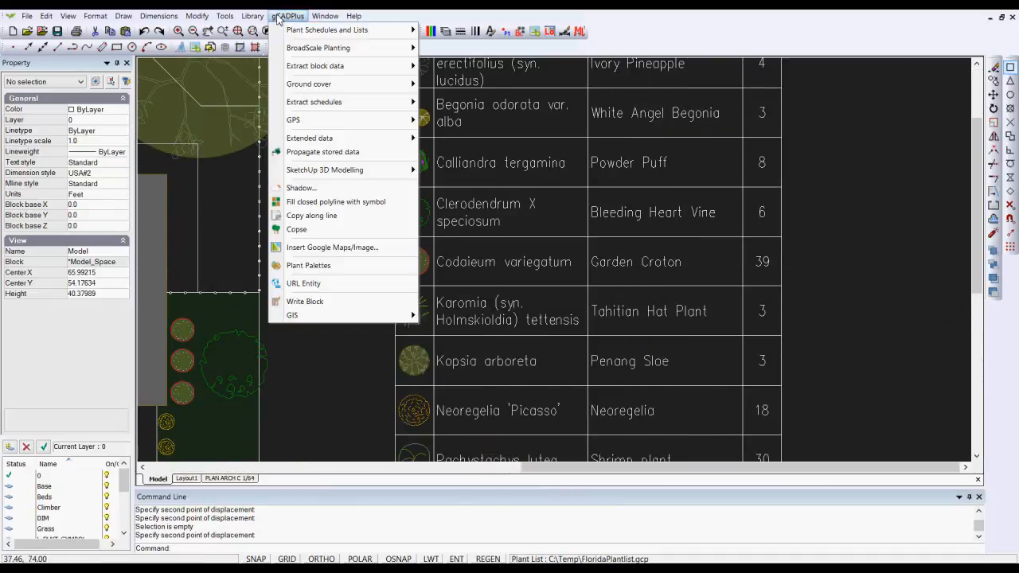
pyautogui.moveTo(387, 30)
pyautogui.moveTo(566, 170)
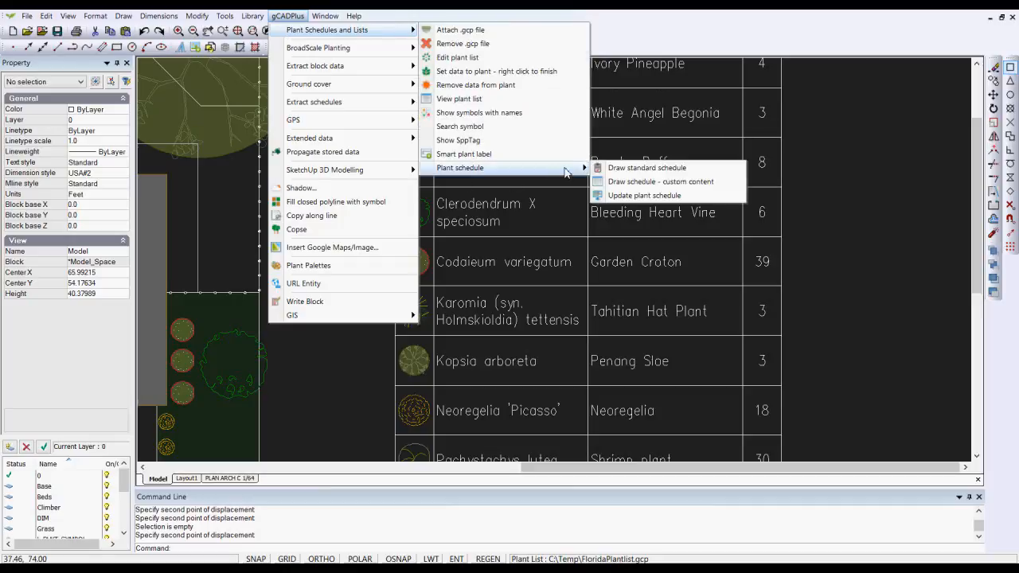
pyautogui.click(629, 196)
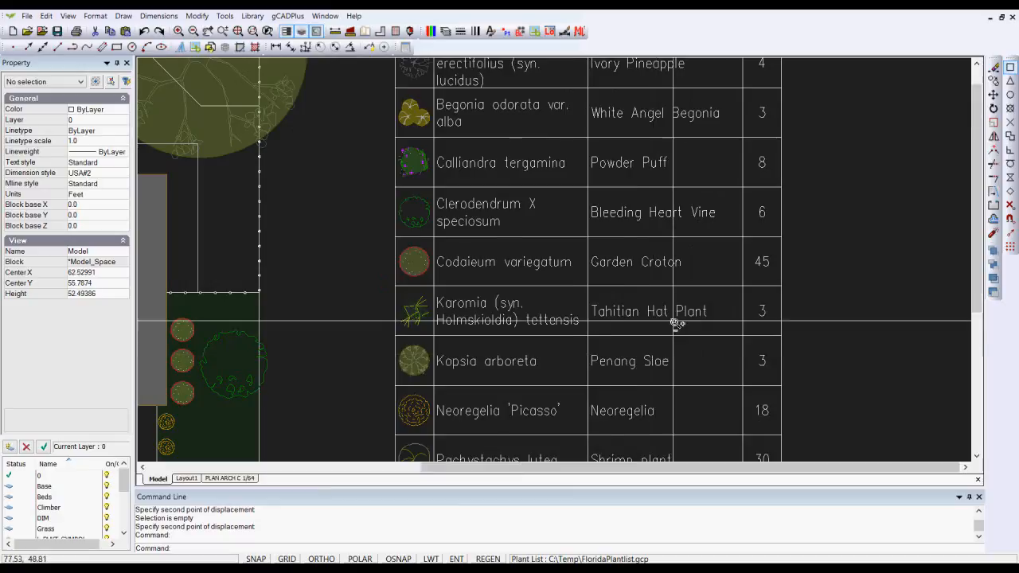
# Step: Open the PLAN ARCH C 1/64 layout
pyautogui.scroll(-3, 674, 319)
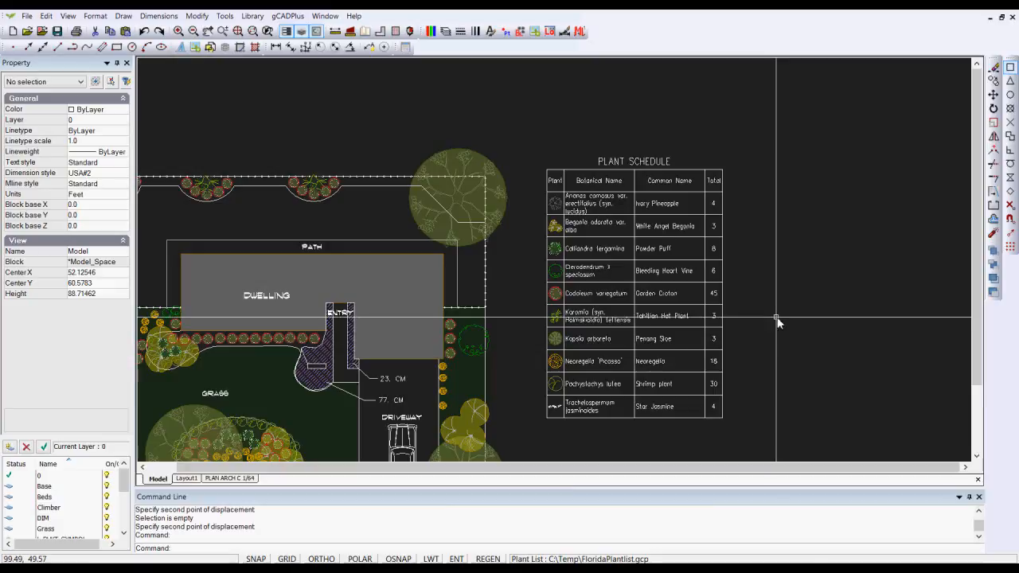
pyautogui.scroll(-2, 777, 319)
pyautogui.moveTo(782, 320)
pyautogui.mouseDown(button='middle')
pyautogui.moveTo(735, 285)
pyautogui.moveTo(627, 265)
pyautogui.mouseUp(button='middle')
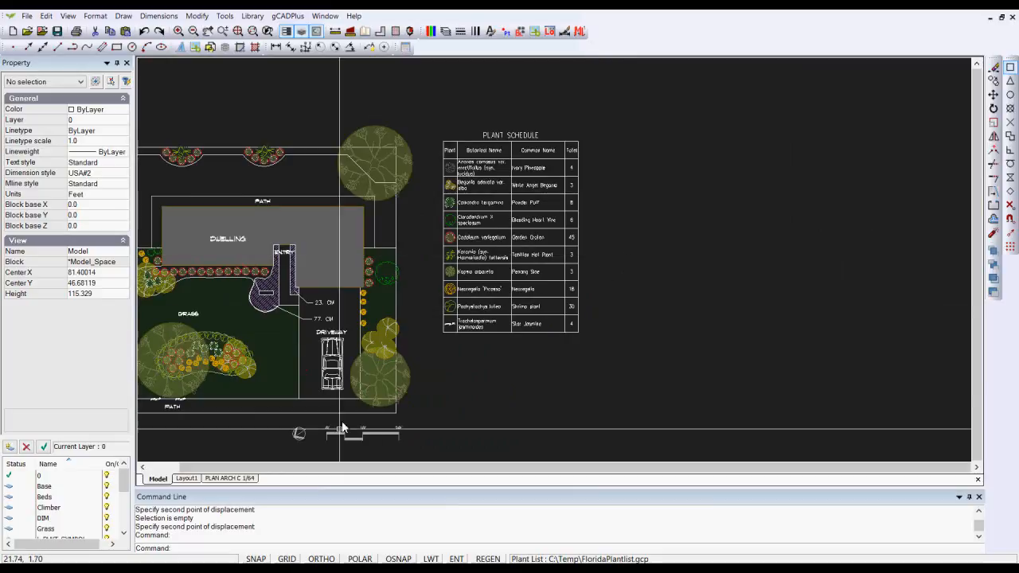
pyautogui.click(231, 478)
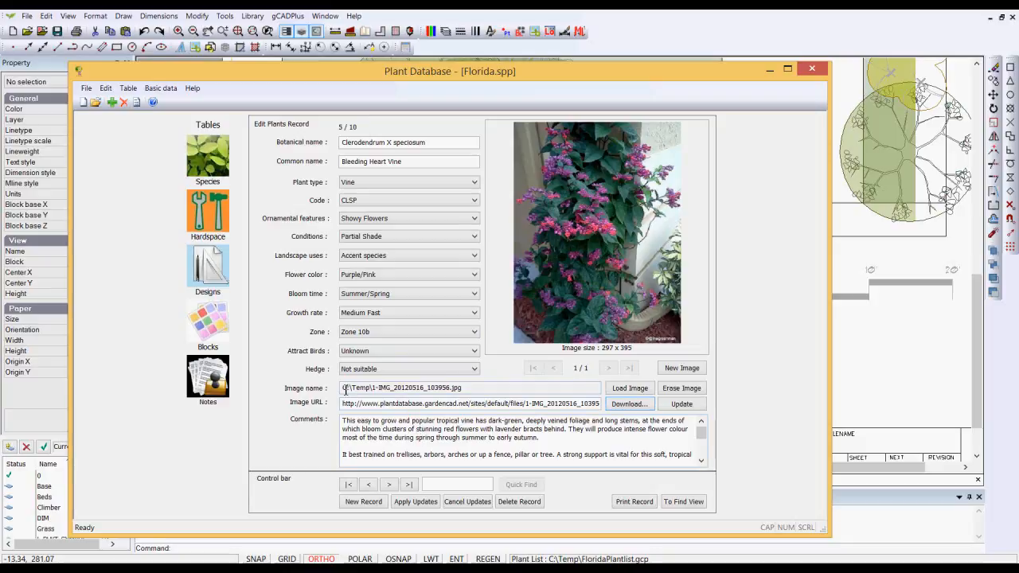
# Step: In Plant Database, copy the image file path from the Bleeding Heart Vine record and minimize the database to return to gCADPlus
pyautogui.moveTo(345, 389); pyautogui.dragTo(467, 388)
pyautogui.moveTo(343, 391); pyautogui.dragTo(458, 390)
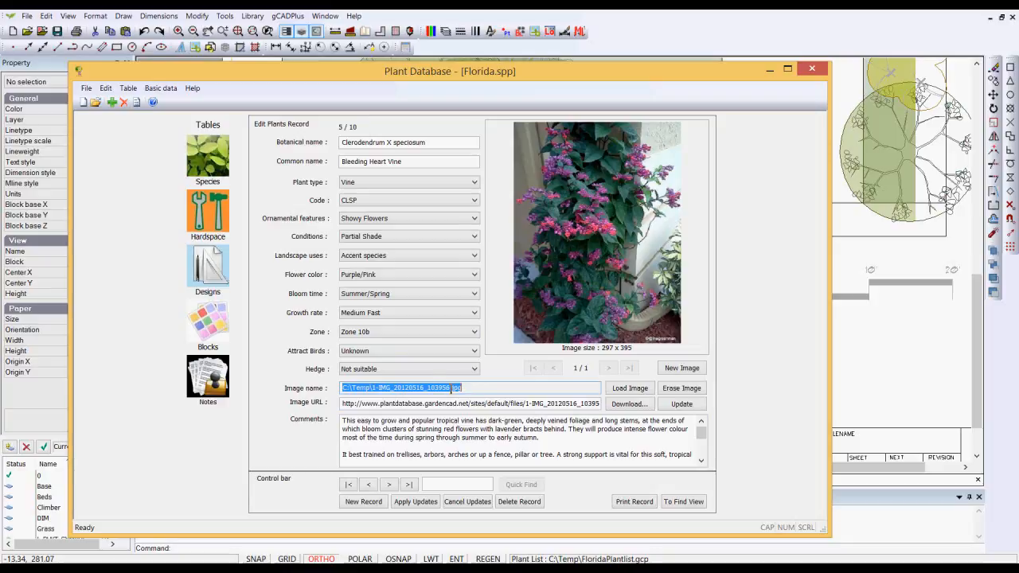
pyautogui.click(769, 71)
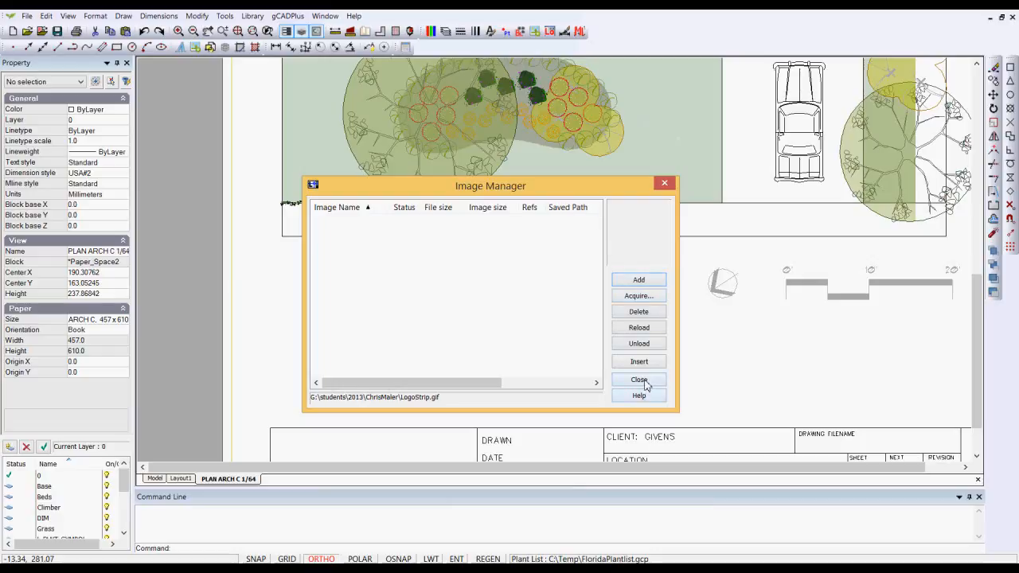
# Step: Add the raster image C:\Temp\1-IMG_20120516_103956.jpg to the drawing's image list
pyautogui.click(664, 183)
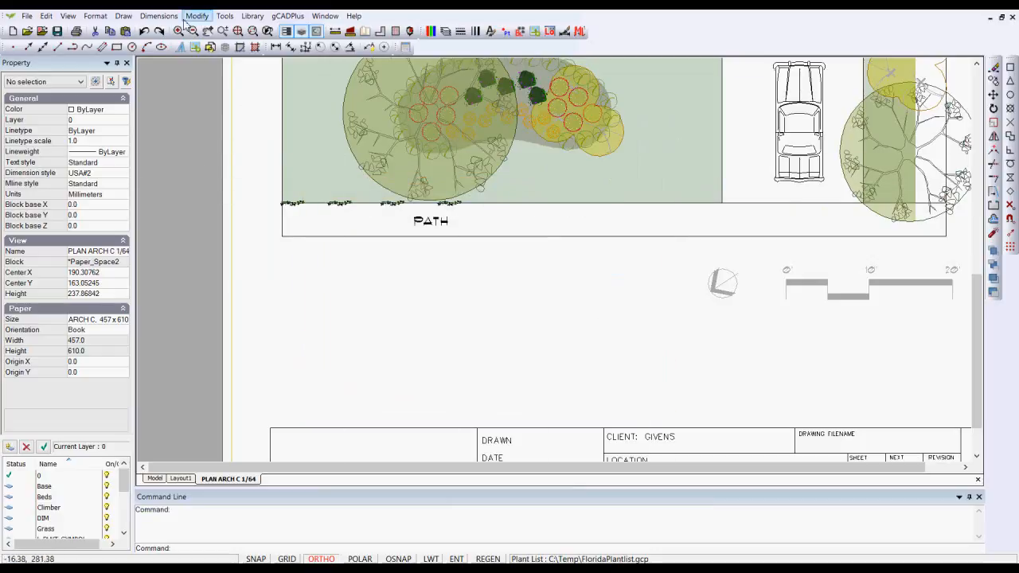
pyautogui.click(123, 16)
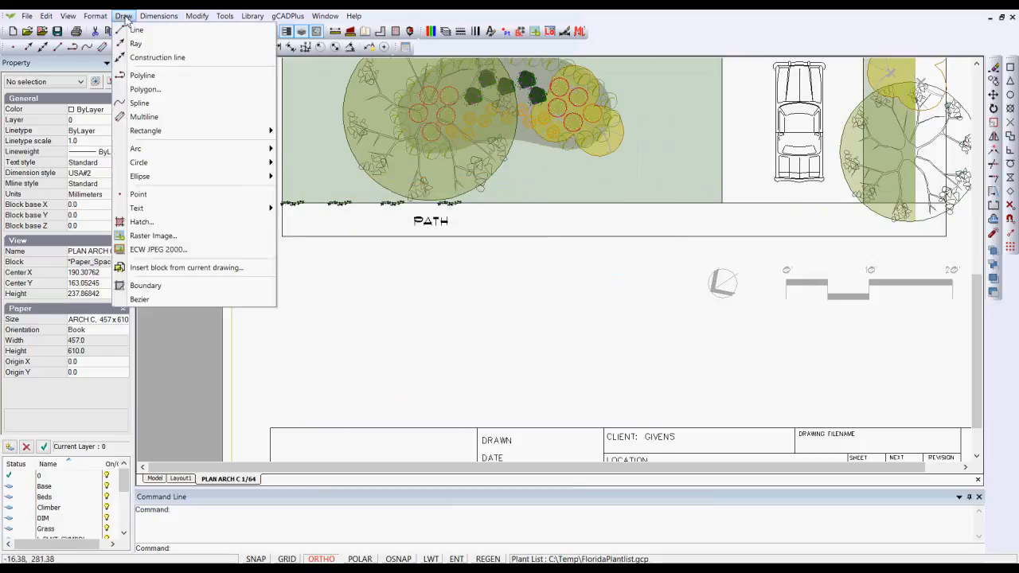
pyautogui.click(153, 237)
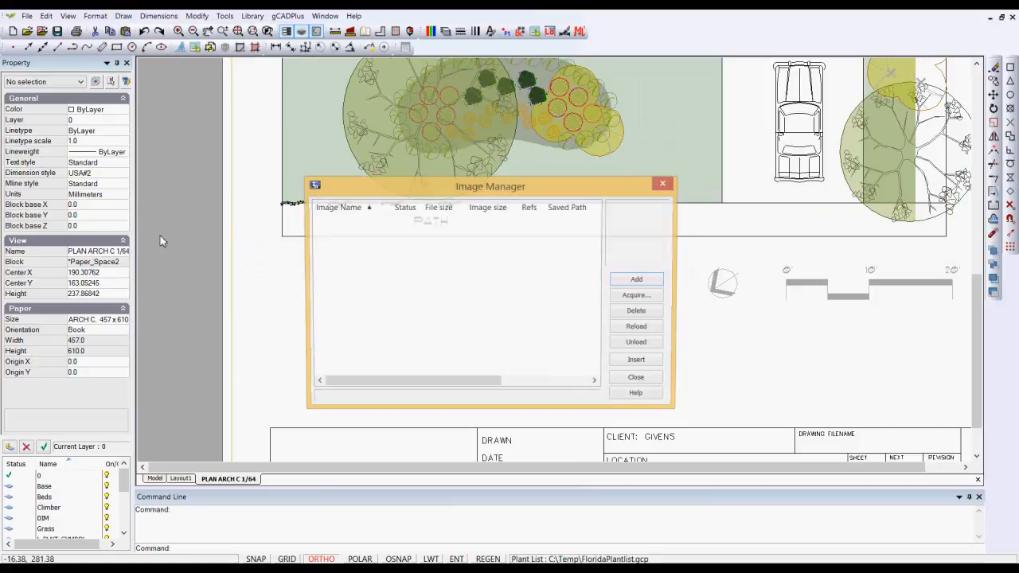
pyautogui.click(639, 281)
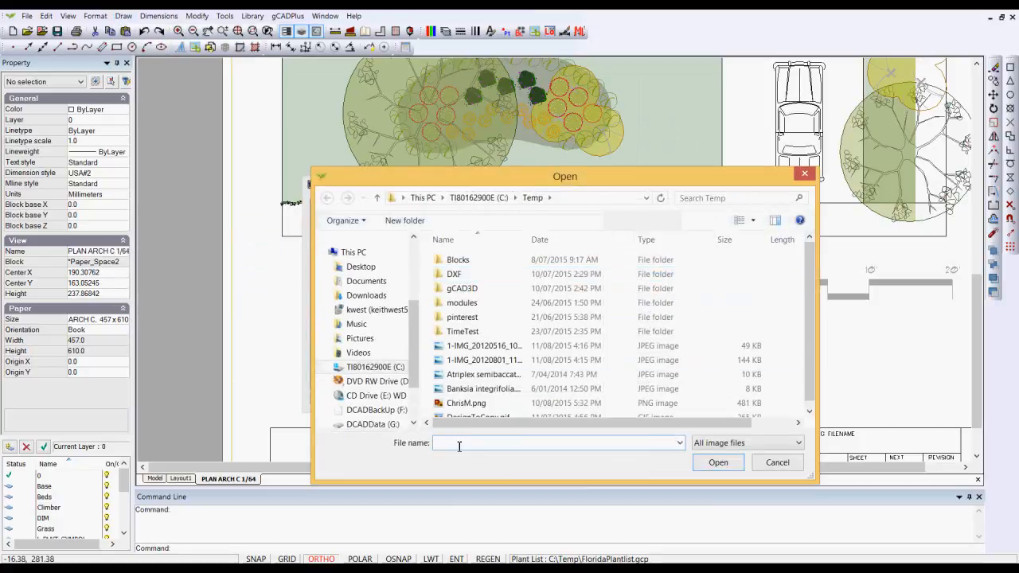
pyautogui.write('C:\\Temp\\1-IMG_20120516_103956.jpg')
pyautogui.click(728, 471)
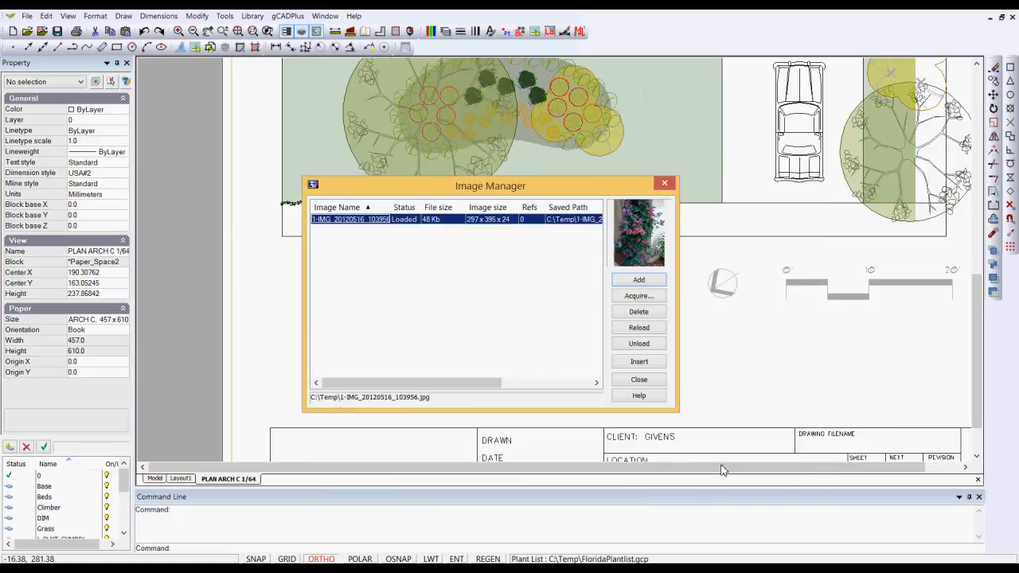
# Step: Insert the vine photo in the sheet's empty space between the plan's front path and the title block, sized to fit the gap
pyautogui.click(641, 362)
pyautogui.click(647, 294)
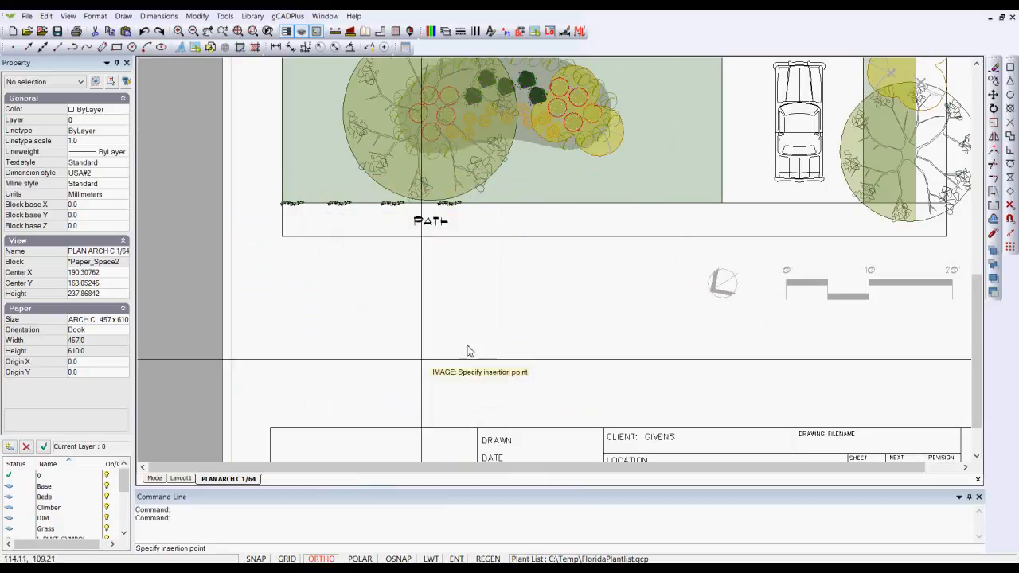
pyautogui.click(279, 418)
pyautogui.click(407, 245)
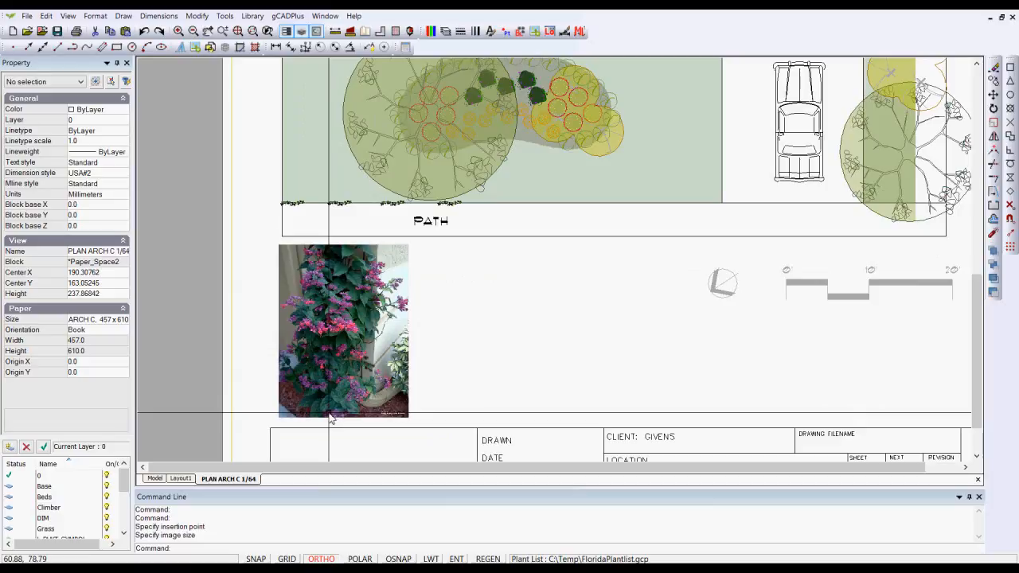
# Step: View the whole layout sheet with the inserted photo, and return to model space
pyautogui.rightClick(465, 341)
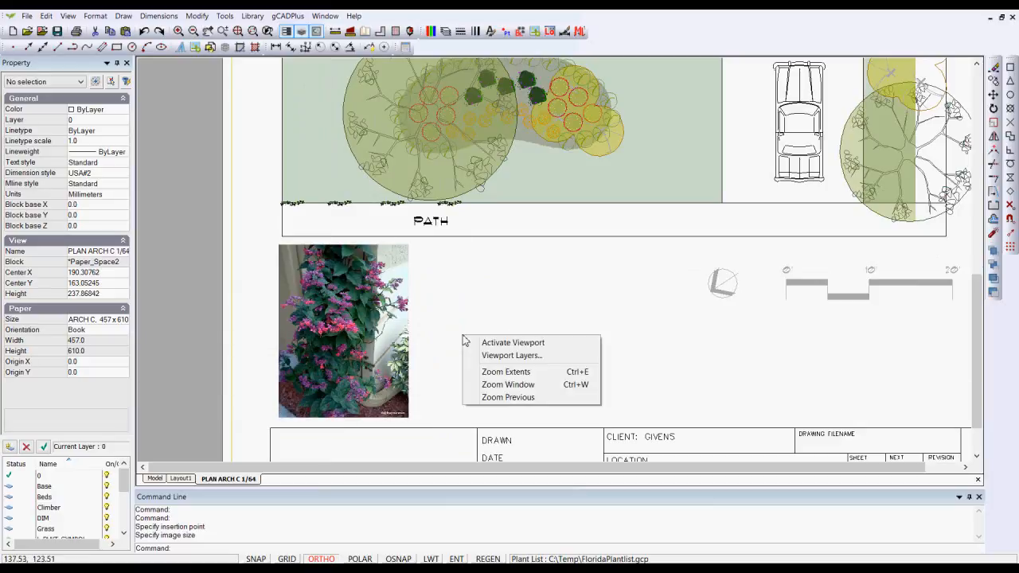
pyautogui.click(505, 372)
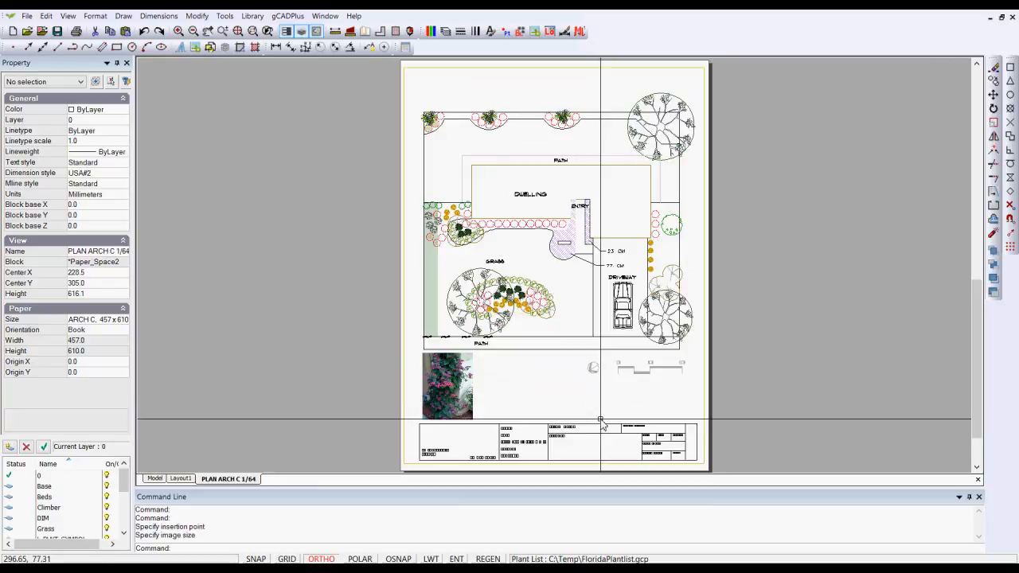
pyautogui.click(155, 478)
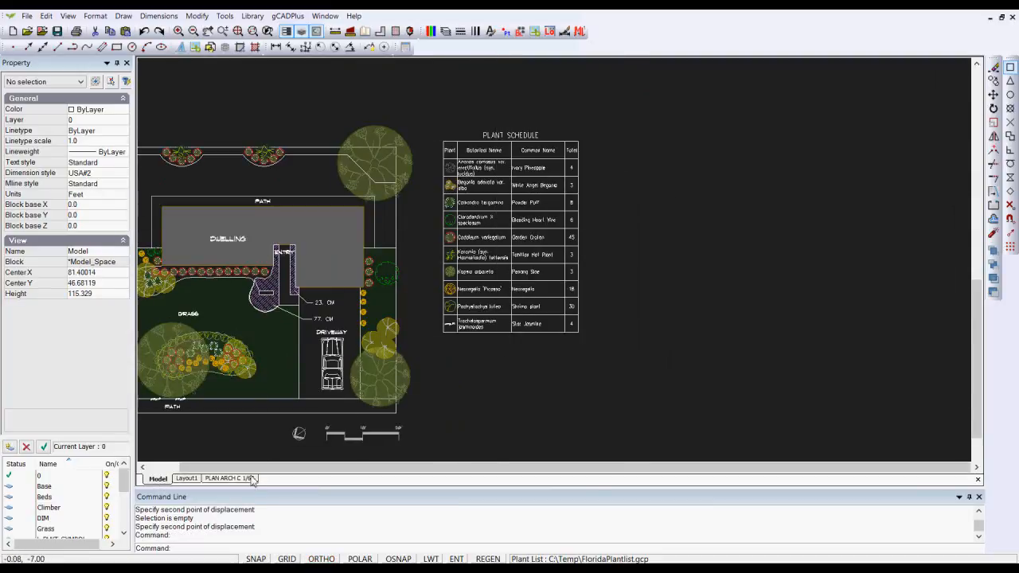
# Step: On the PLAN ARCH C 1/64 layout, move the plan viewport straight up about 61 mm so its lower edge sits just above the title block
pyautogui.click(226, 481)
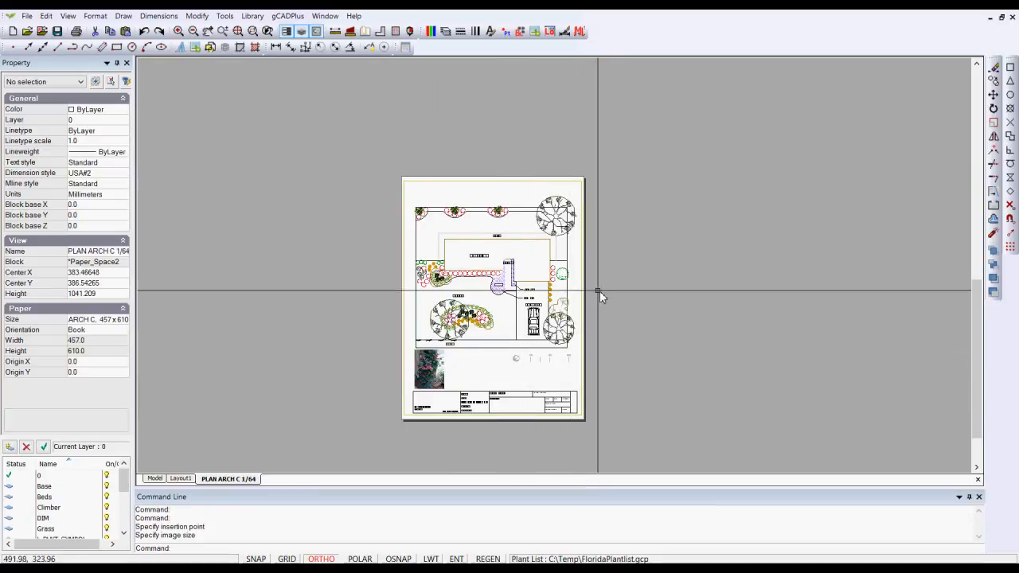
pyautogui.click(577, 277)
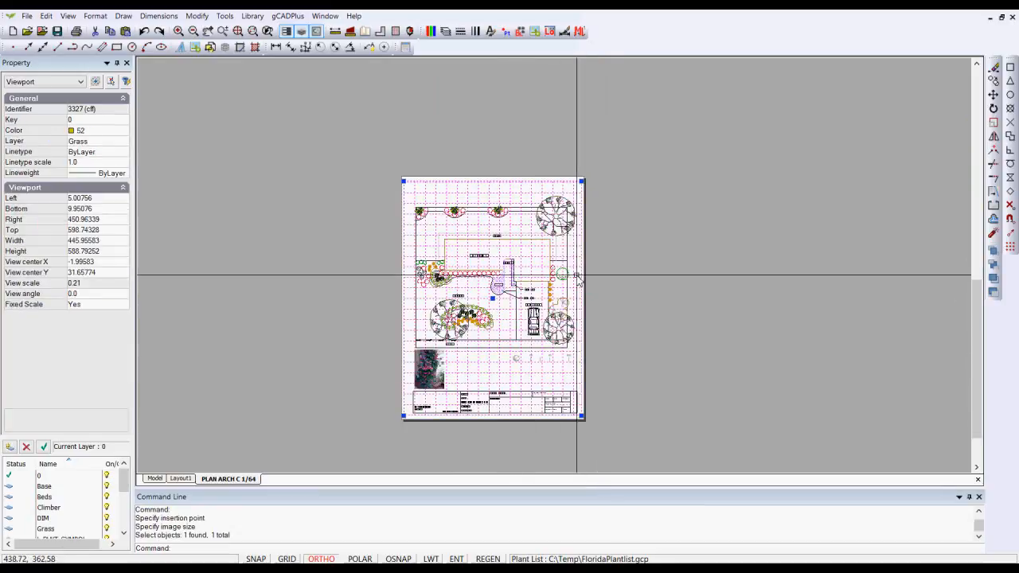
pyautogui.click(493, 275)
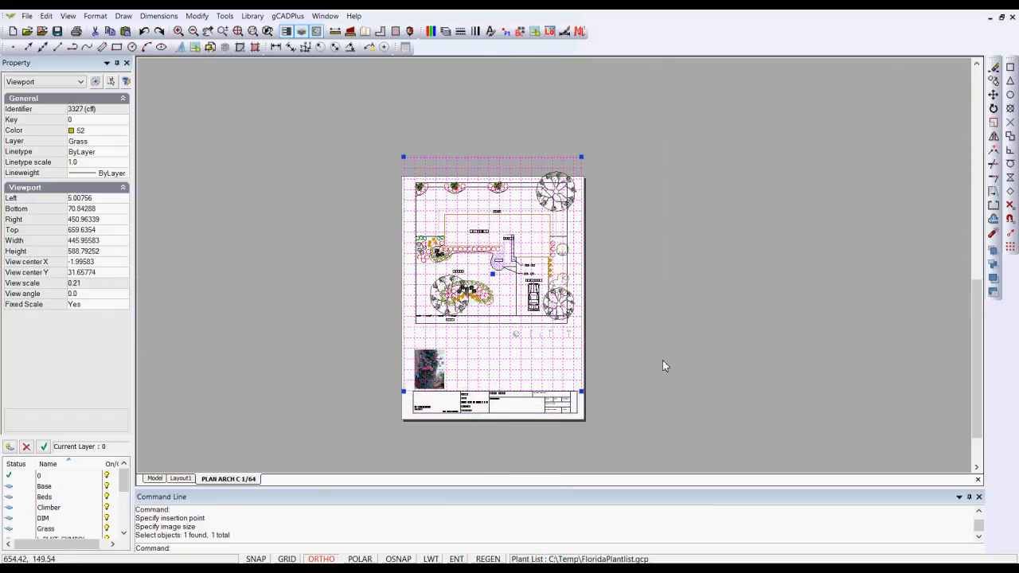
pyautogui.press('Escape')
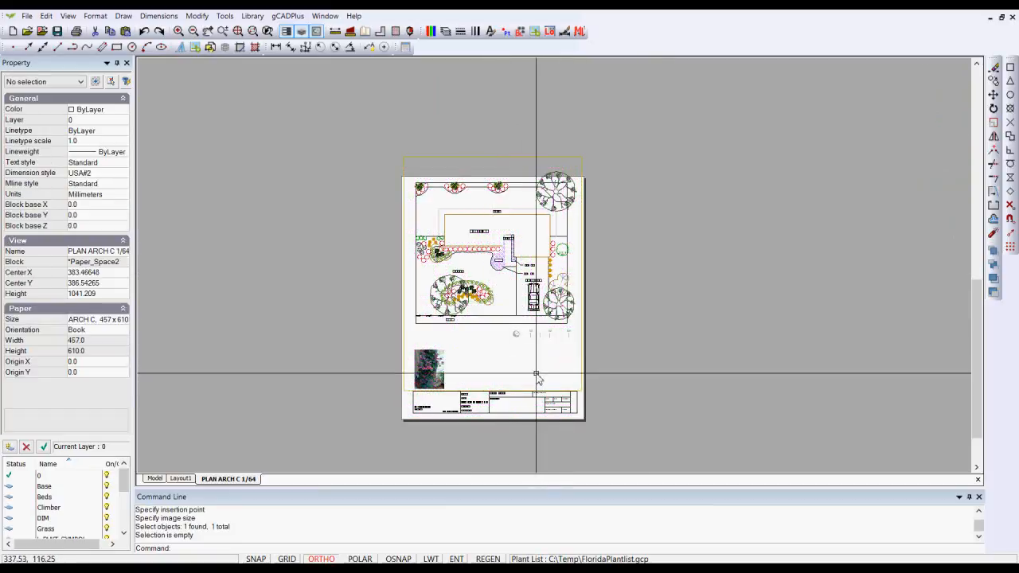
pyautogui.rightClick(677, 351)
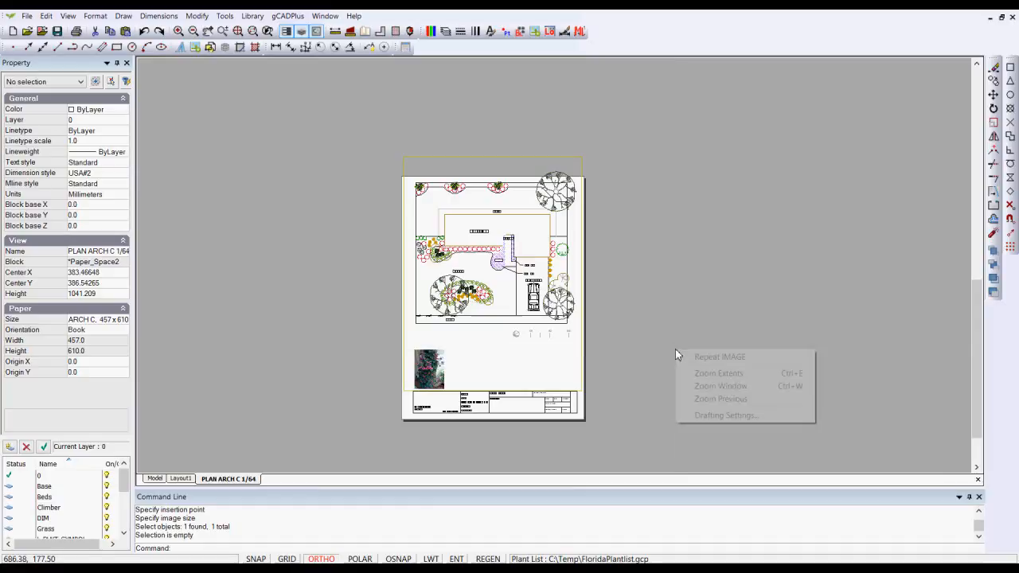
pyautogui.click(711, 372)
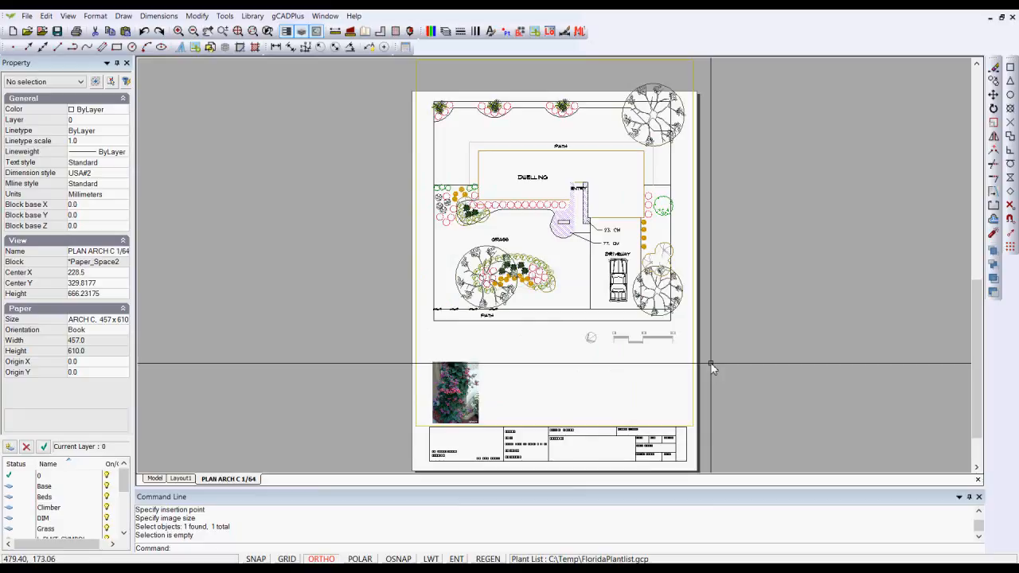